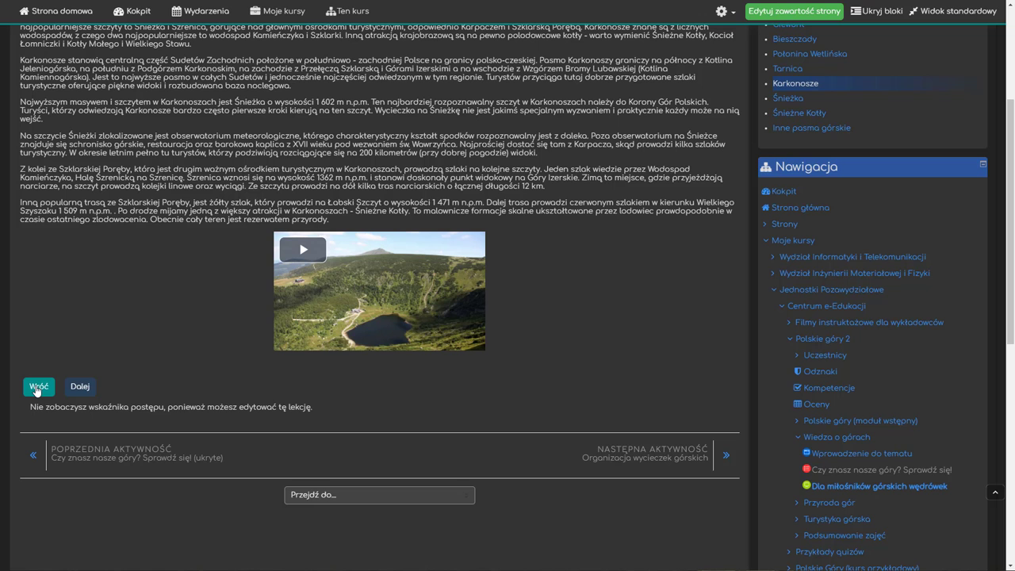
Go back from the Karkonosze lesson page using its Wróć button and look through the page it leads to.
left_click(36, 388)
scroll(764, 339, "down", 3)
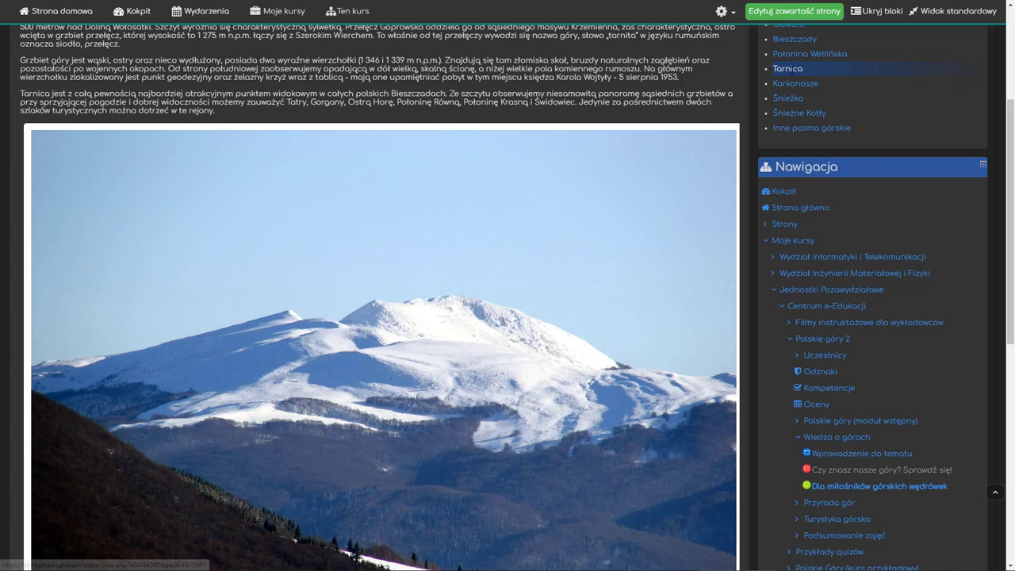
scroll(727, 303, "down", 3)
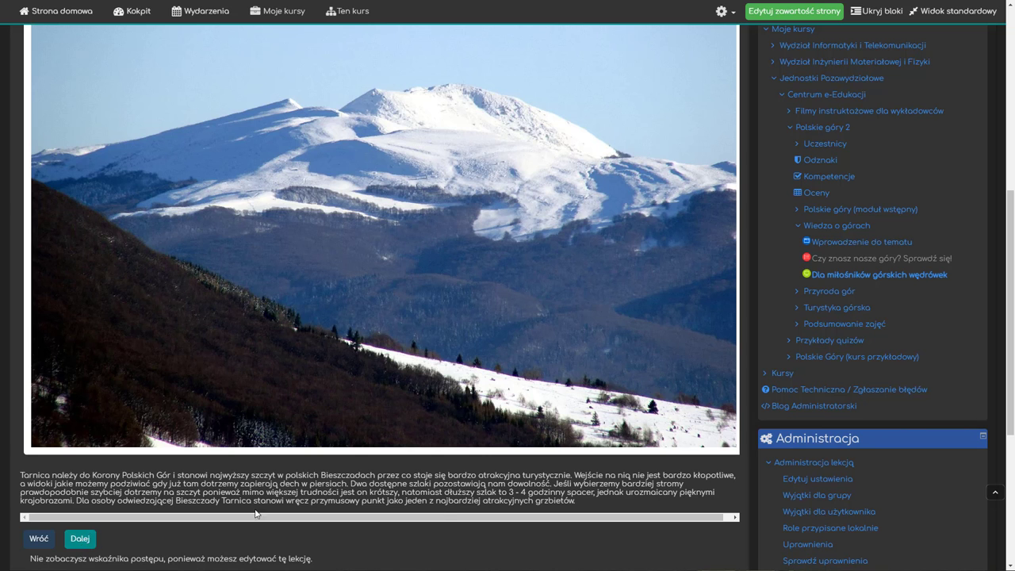
scroll(454, 501, "up", 3)
scroll(454, 501, "up", 3)
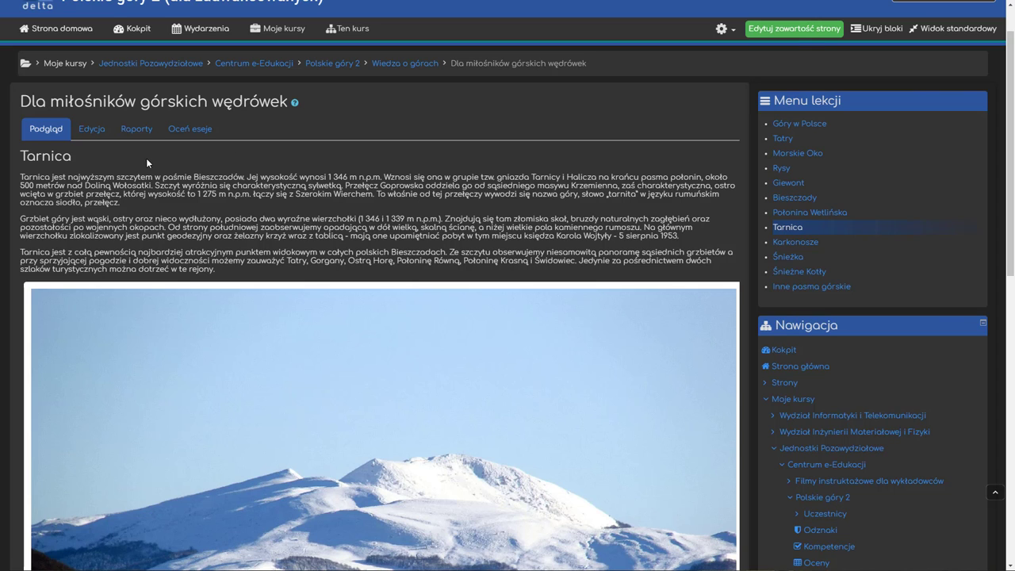
In the lesson's edit view, set the Tatry page's Zawartość 1 jump to Góry w Polsce and save the page.
left_click(89, 133)
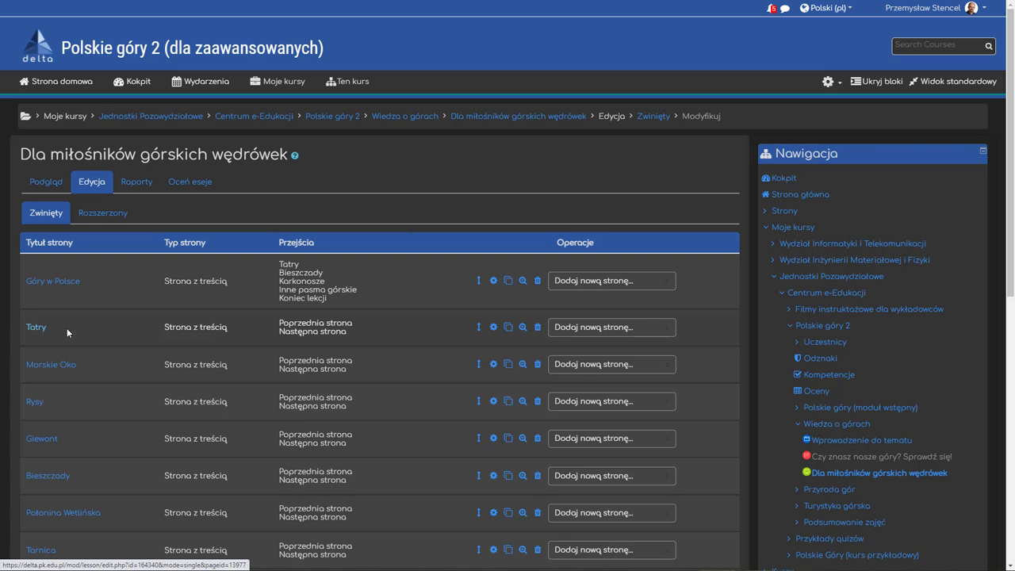
left_click(493, 328)
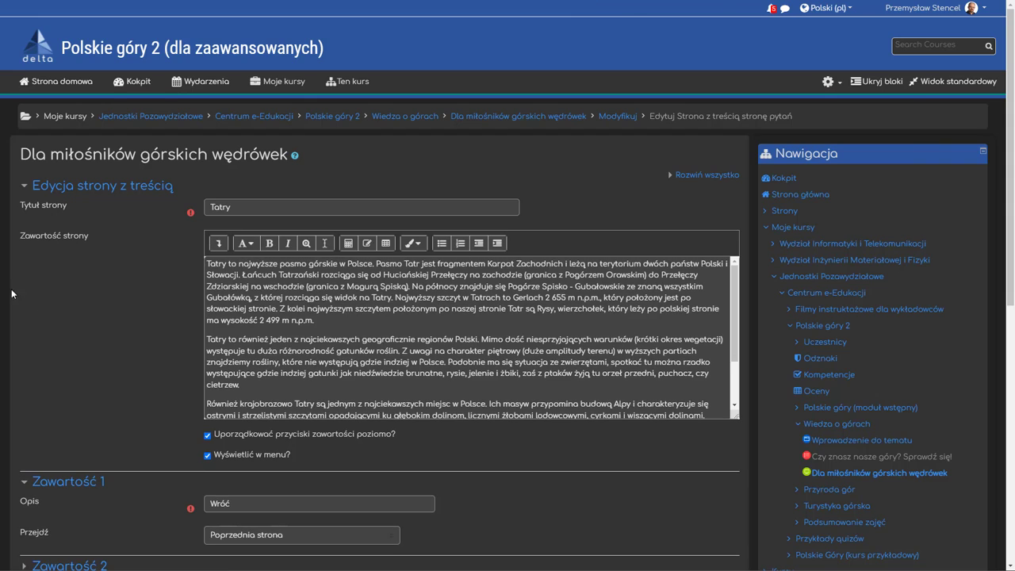
scroll(11, 293, "down", 3)
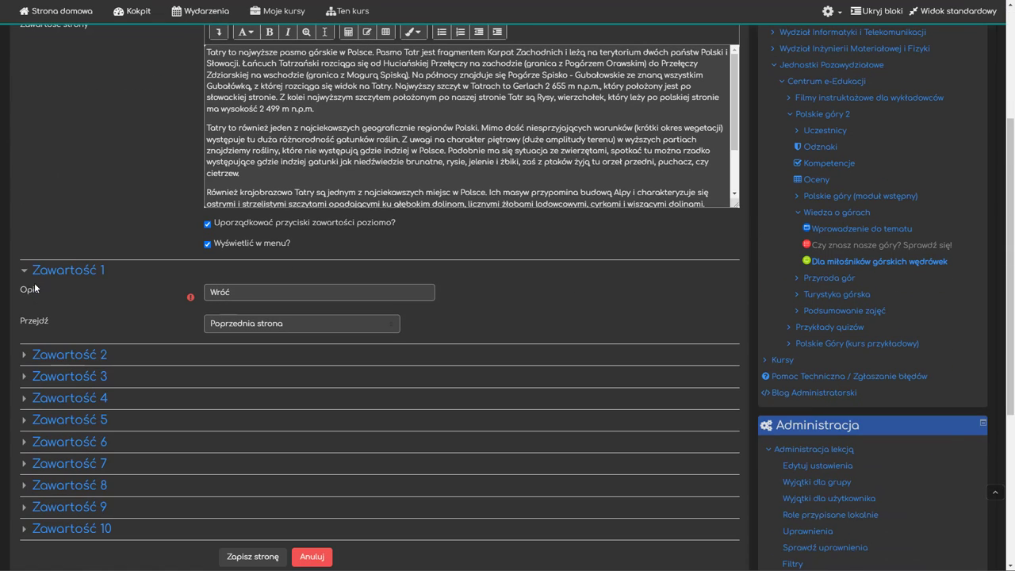
left_click(282, 325)
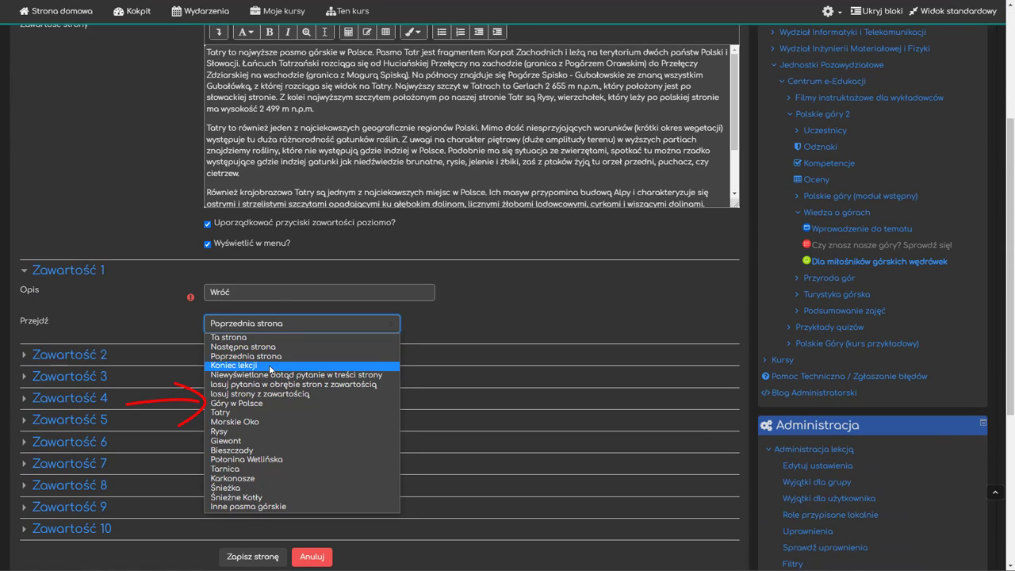
left_click(296, 405)
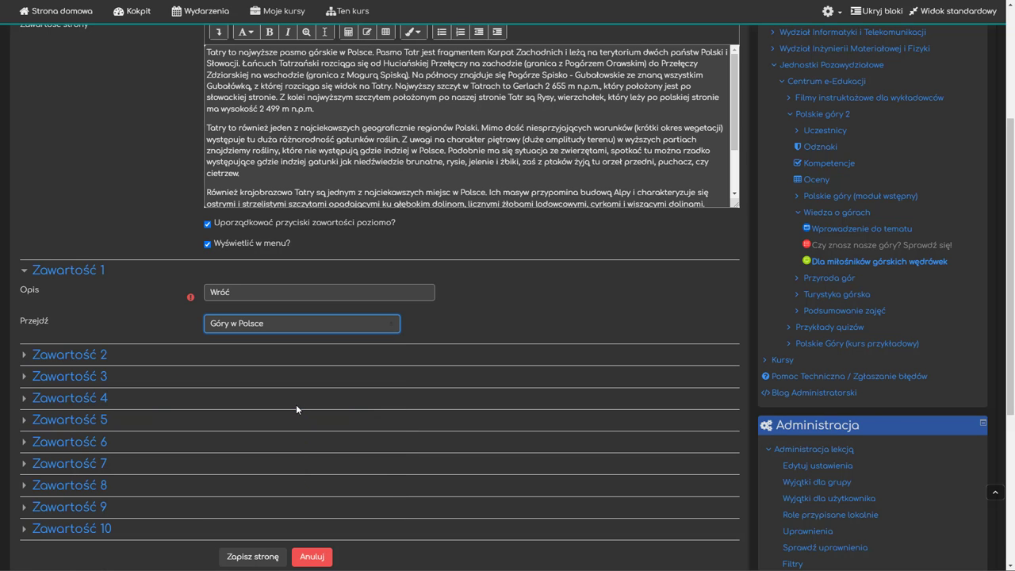
left_click(255, 556)
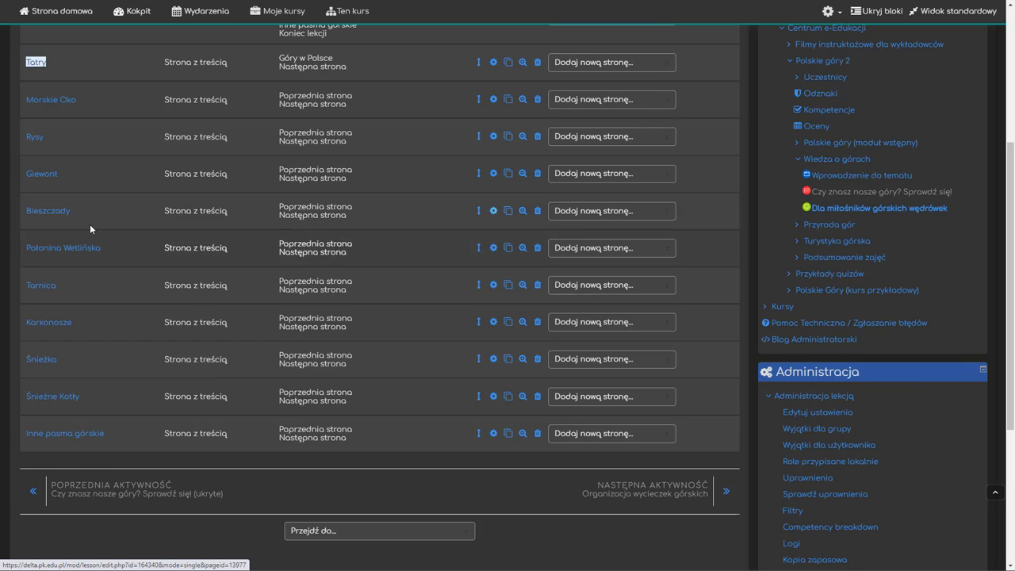
Set the Bieszczady page's Zawartość 1 jump to Góry w Polsce and save the page.
left_click(495, 210)
scroll(158, 282, "down", 3)
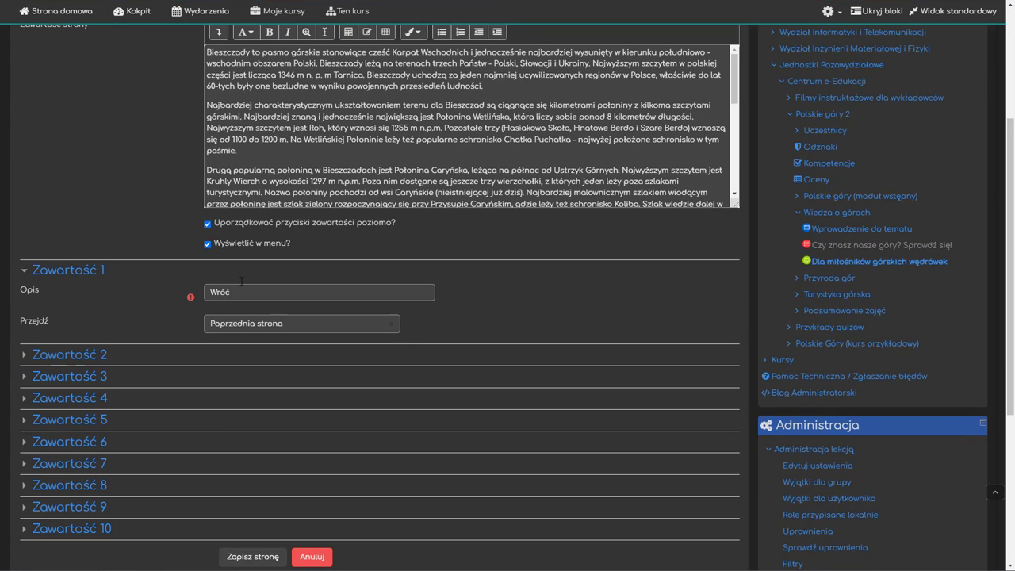
left_click(293, 325)
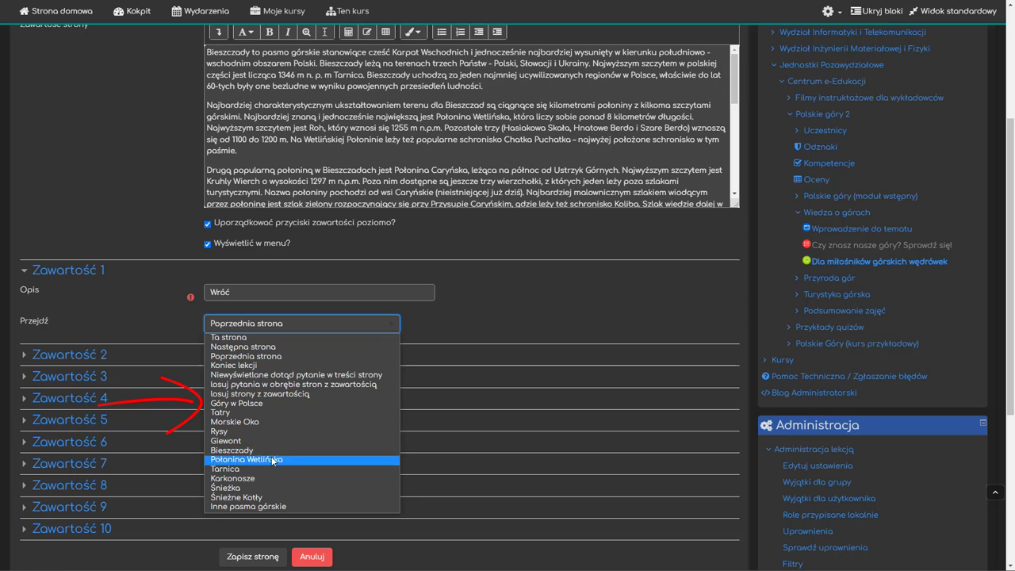
left_click(286, 403)
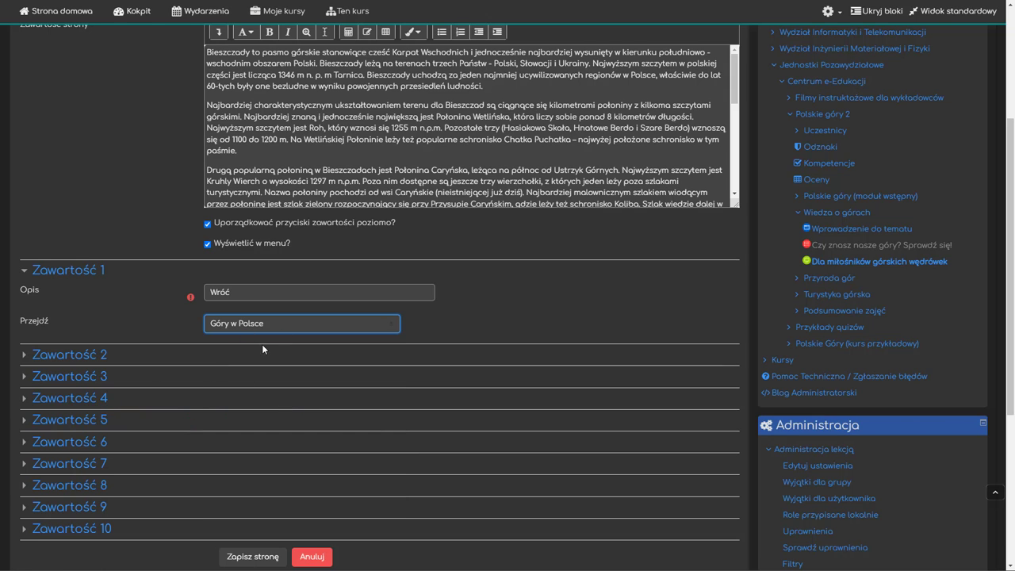
left_click(252, 555)
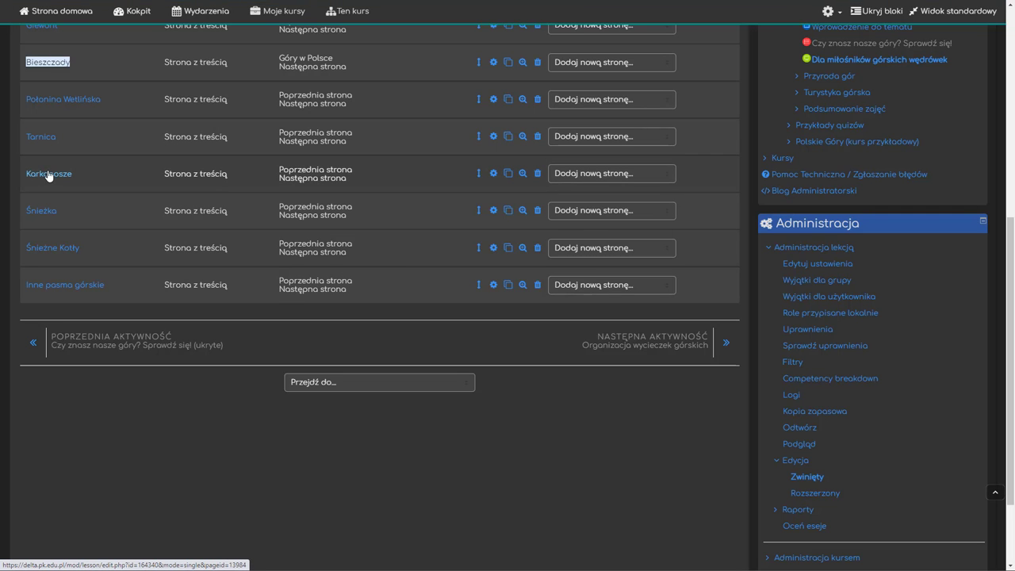
Set the Karkonosze page's Zawartość 1 jump to Góry w Polsce and save the page.
left_click(493, 173)
scroll(161, 430, "down", 3)
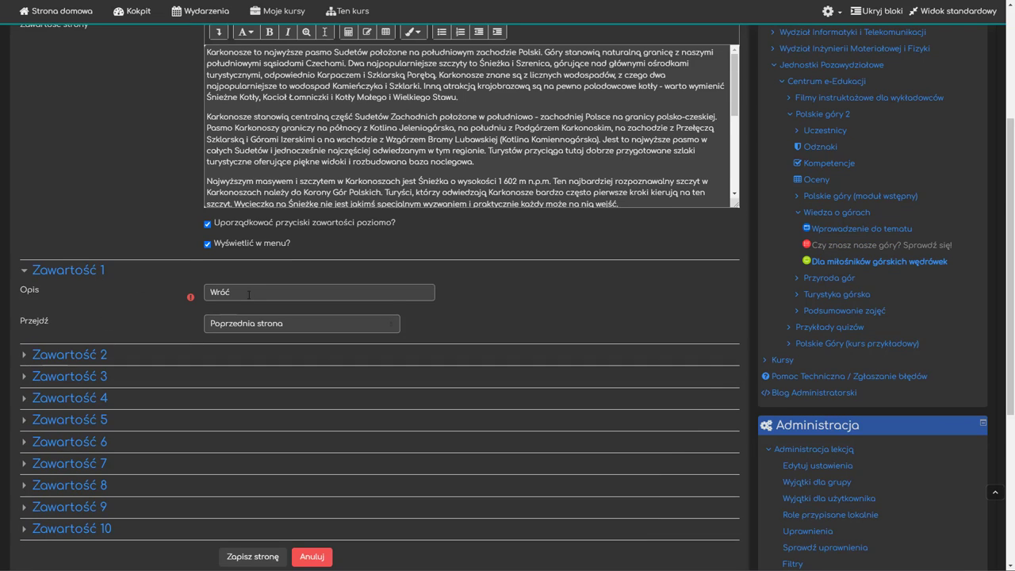
left_click(245, 327)
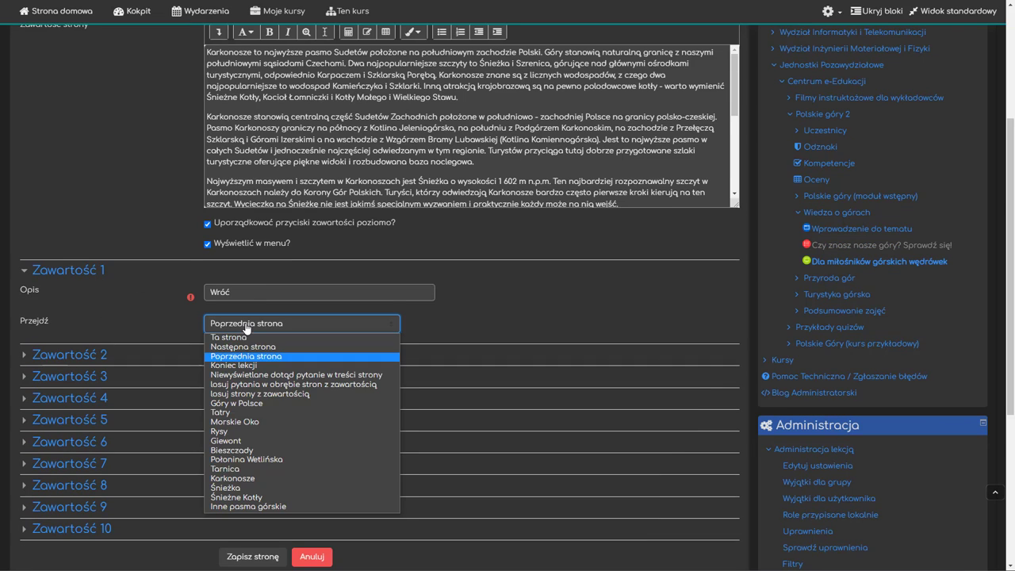
left_click(295, 403)
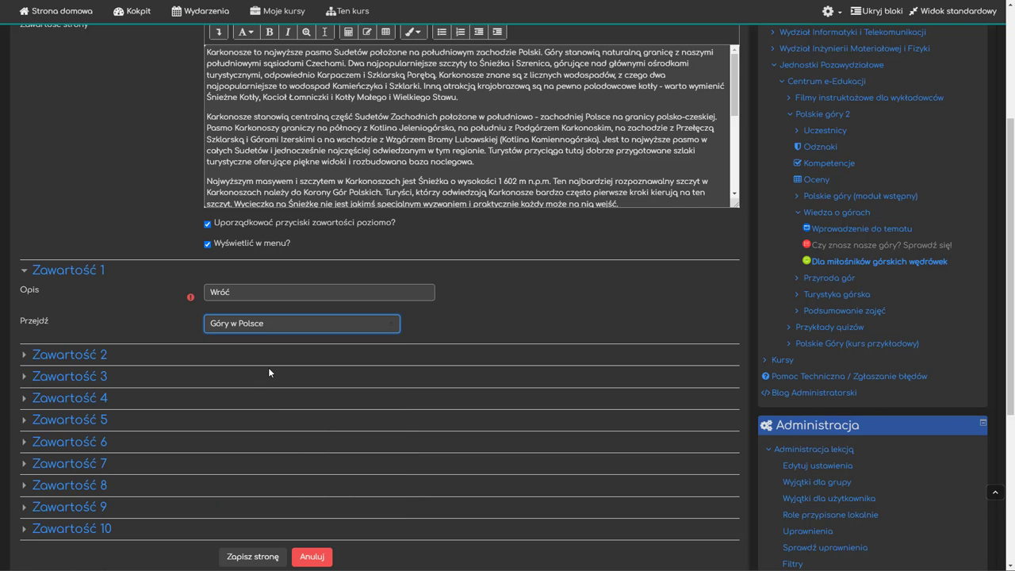
scroll(268, 367, "down", 2)
left_click(259, 401)
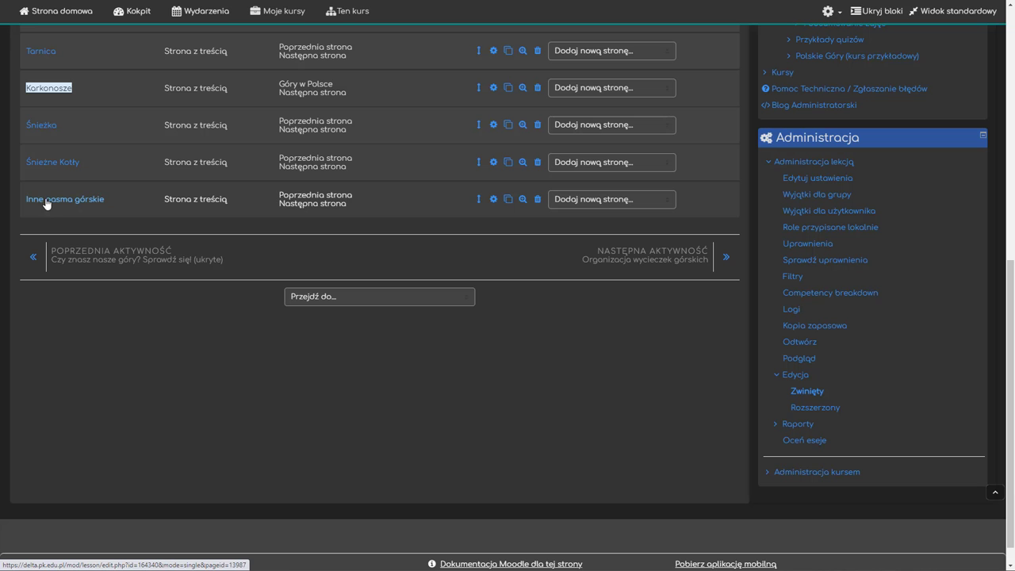
Set the Inne pasma górskie page's Zawartość 1 jump to Góry w Polsce and save the page.
left_click(493, 199)
scroll(103, 306, "down", 4)
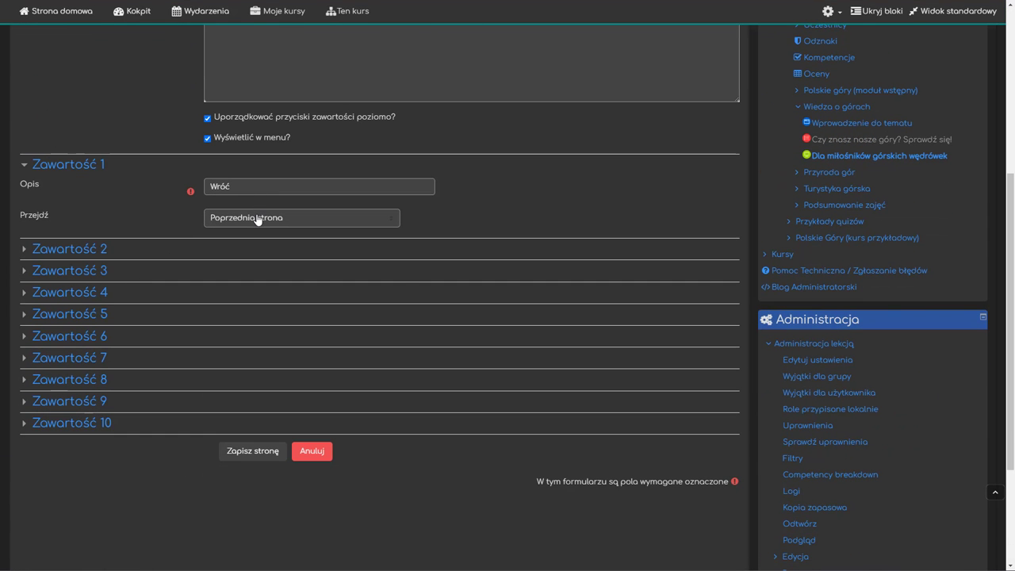
left_click(258, 219)
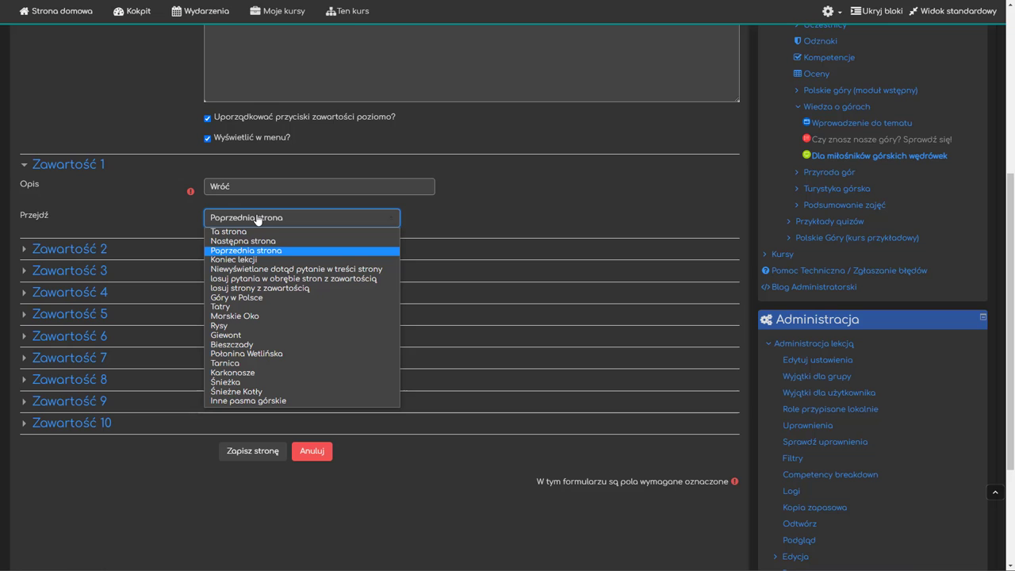
left_click(272, 298)
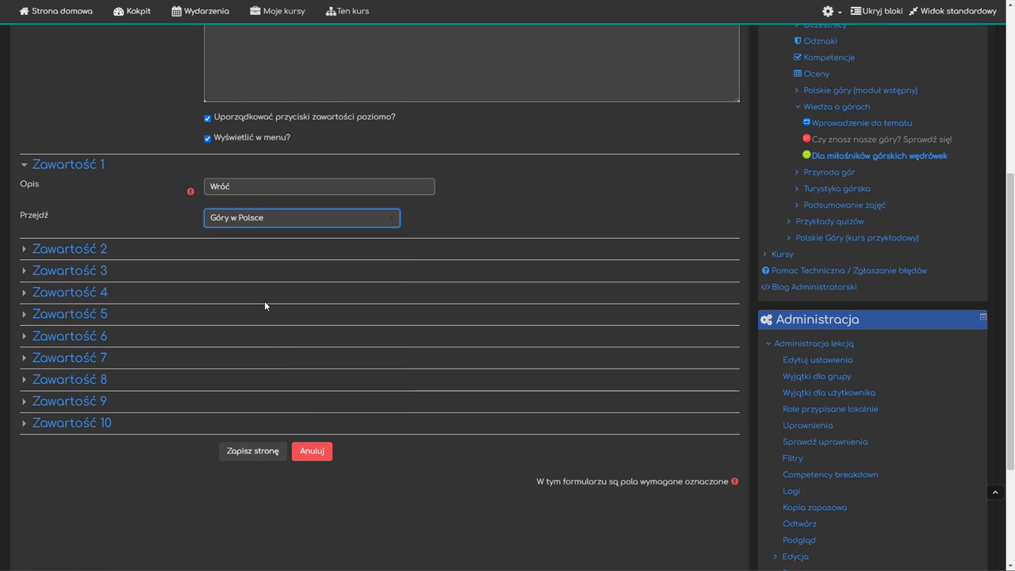
left_click(249, 454)
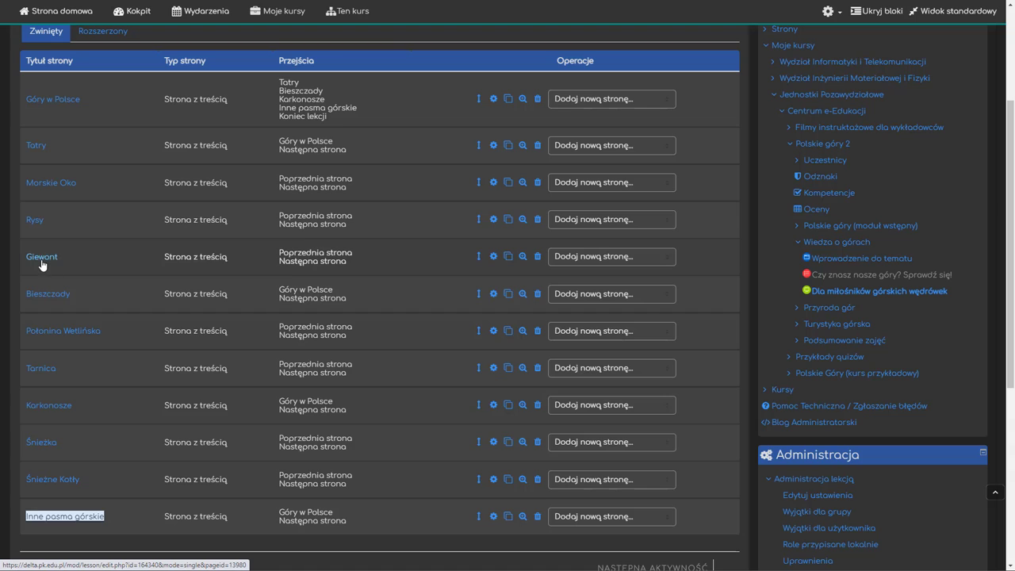
Open the Giewont page for editing and set its Zawartość 2 jump to Góry w Polsce.
left_click_drag(281, 262, 343, 265)
left_click(349, 262)
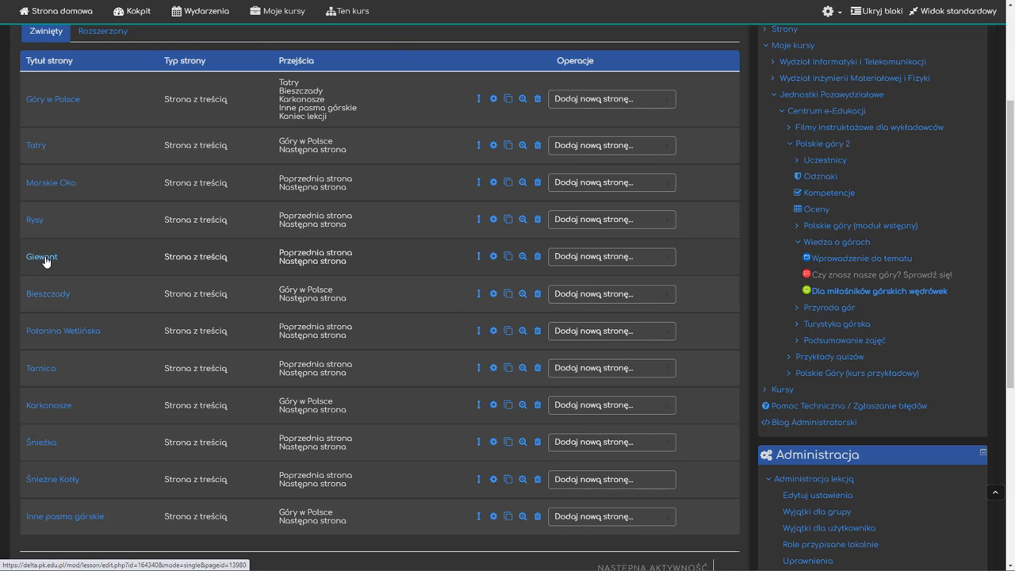
left_click(495, 257)
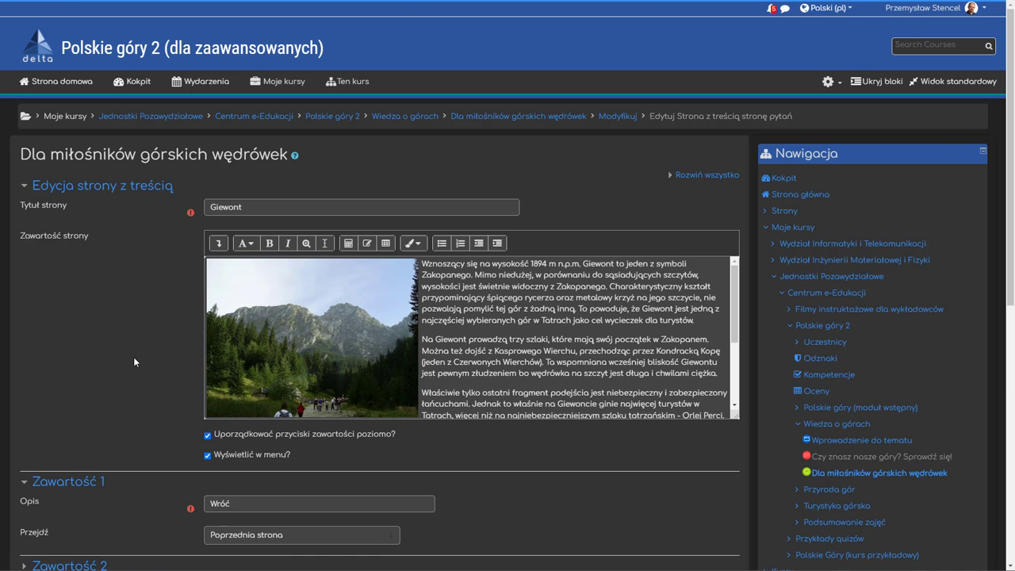
scroll(139, 353, "down", 3)
left_click(49, 302)
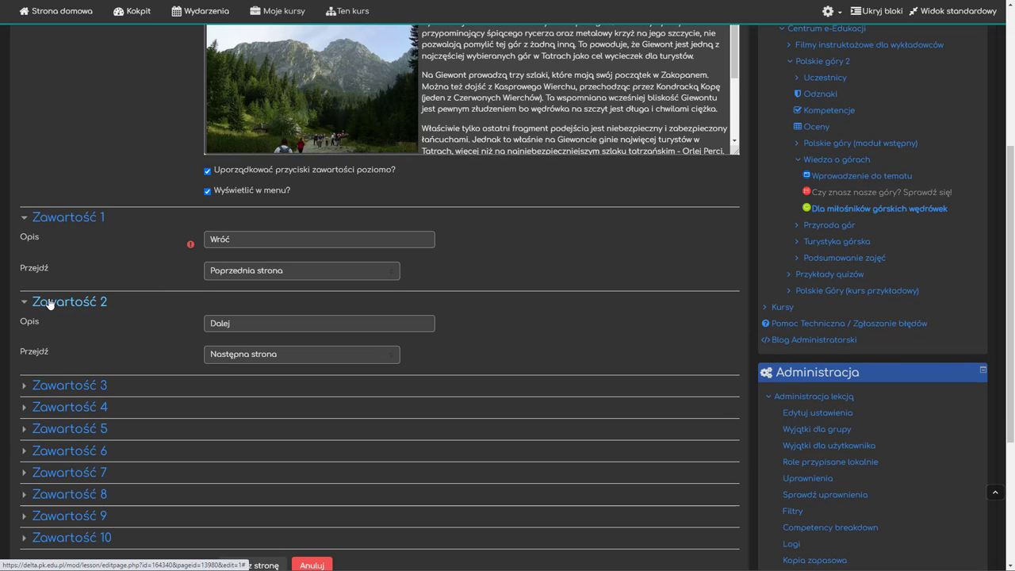
left_click(321, 357)
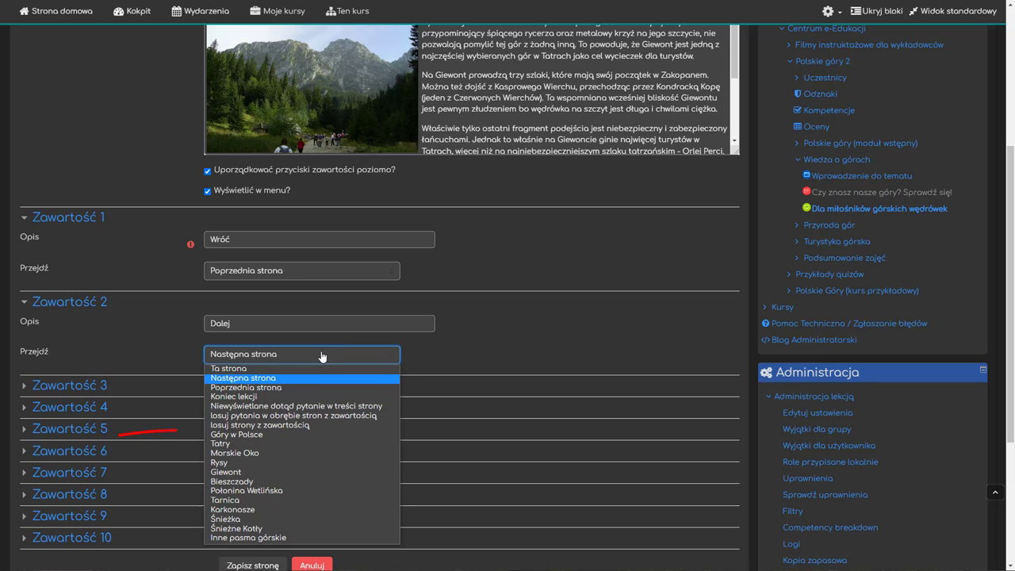
left_click(292, 435)
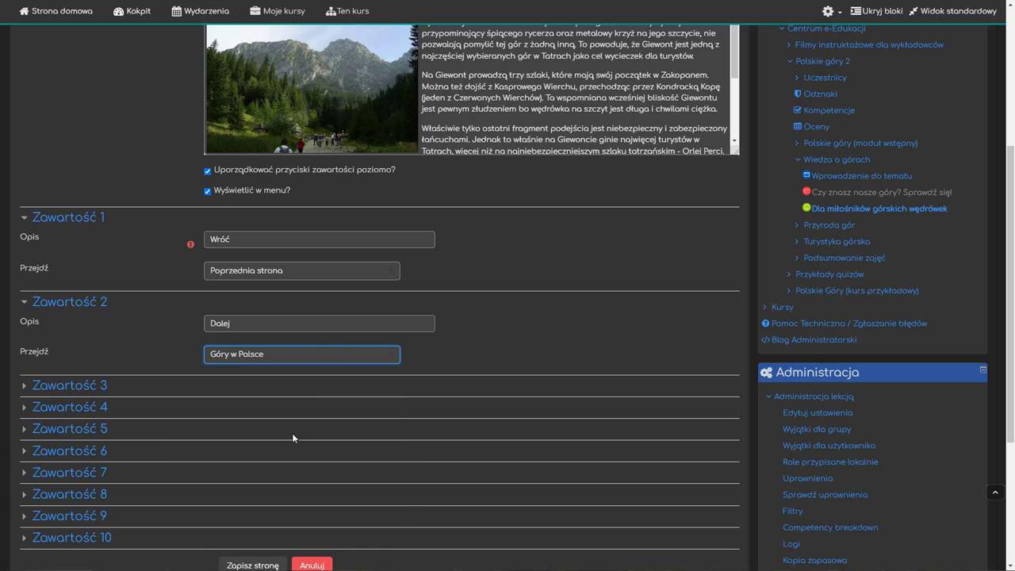
left_click(479, 360)
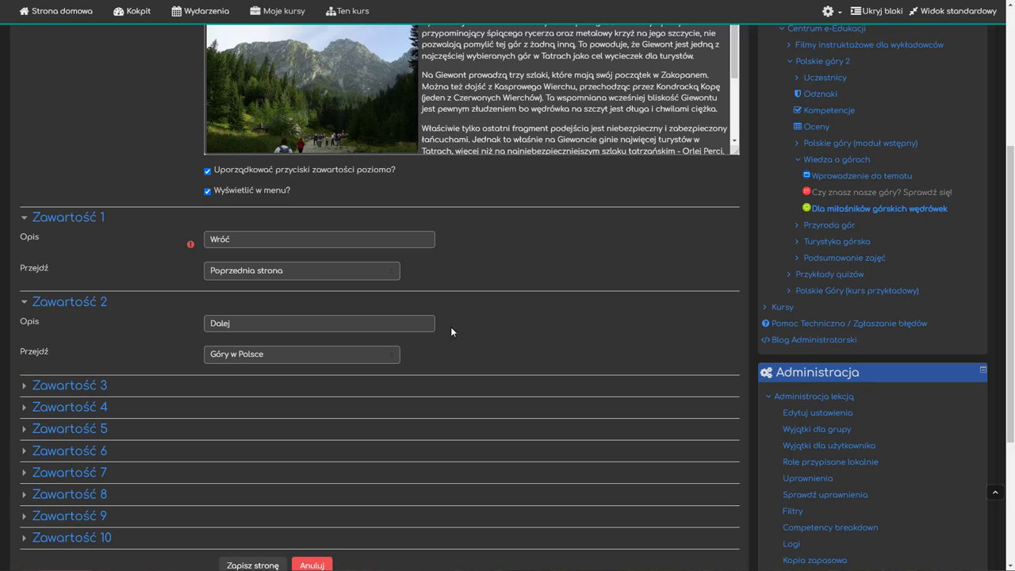
Change Giewont's Zawartość 2 description to "Powrót do strony początkowej" and save the page.
left_click_drag(304, 321, 201, 317)
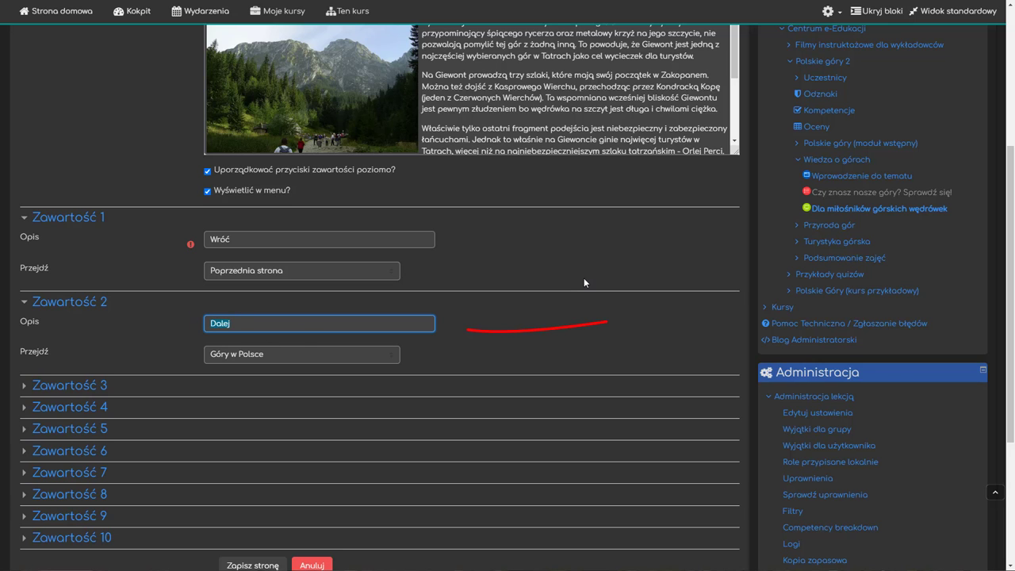
type("Powrót do strony początkowej")
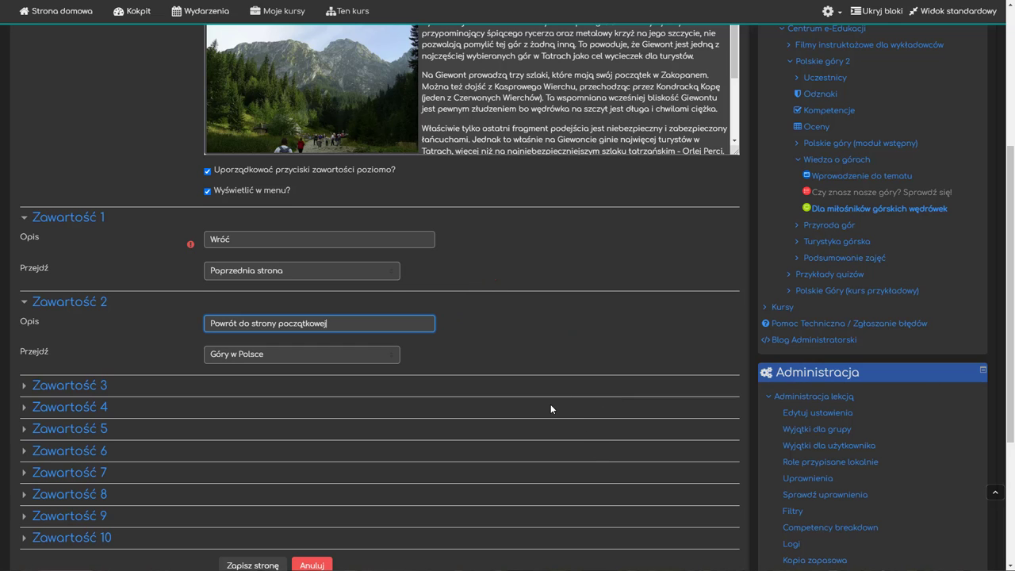
left_click(252, 564)
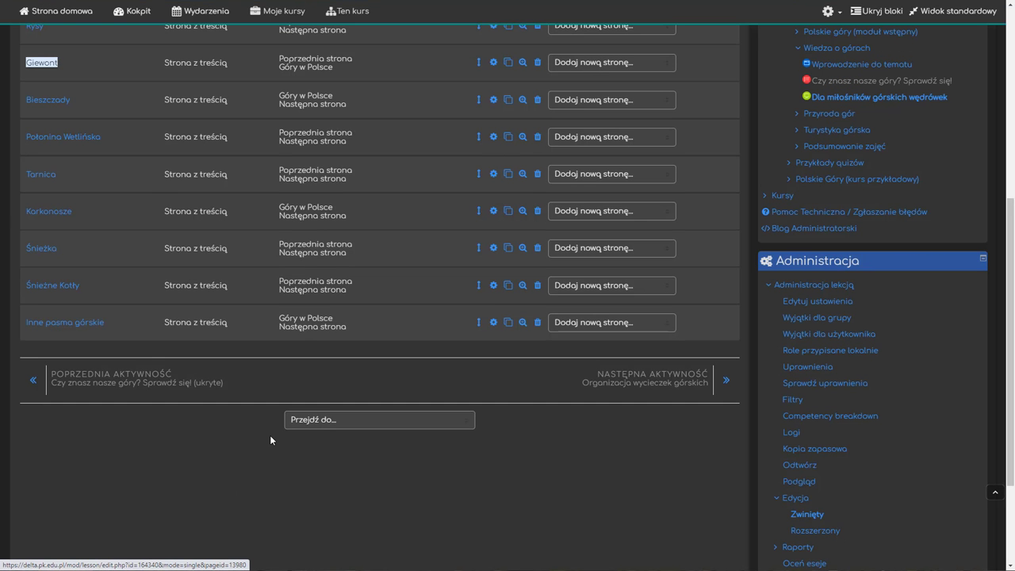
Open the Tarnica page for editing and set its Zawartość 2 jump to Góry w Polsce.
scroll(270, 434, "up", 2)
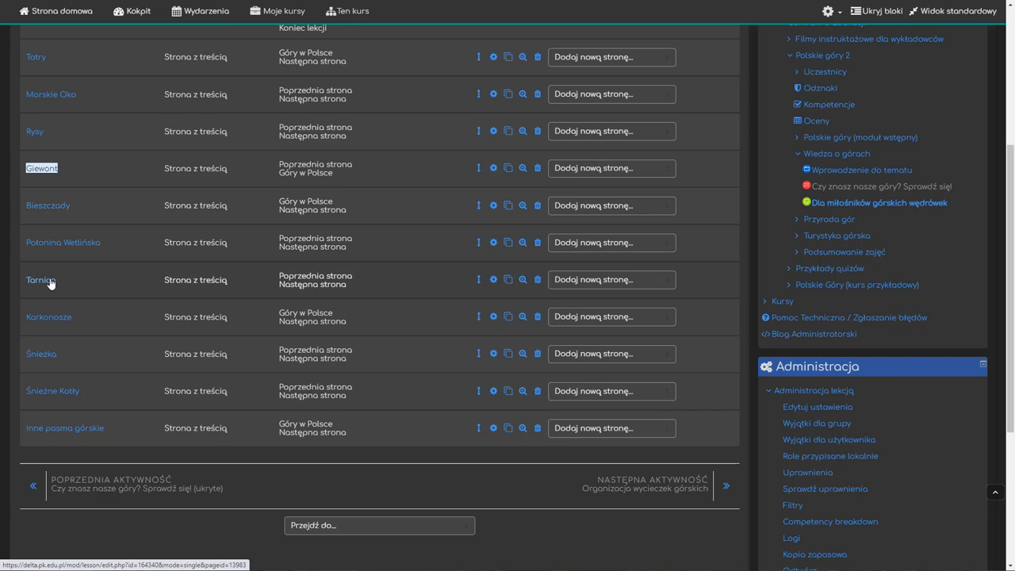
left_click(501, 280)
scroll(144, 351, "down", 2)
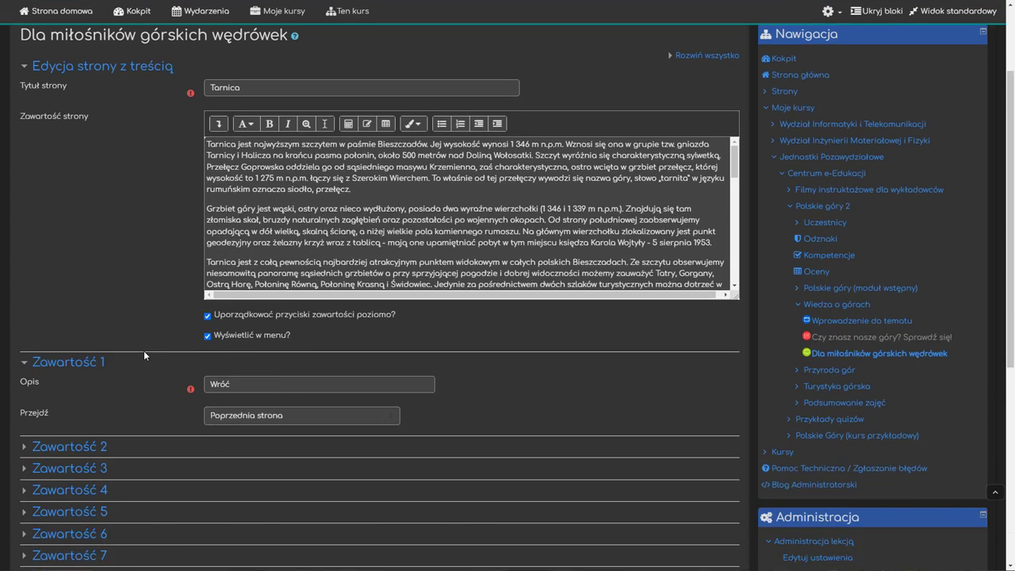
scroll(144, 351, "down", 2)
left_click(54, 307)
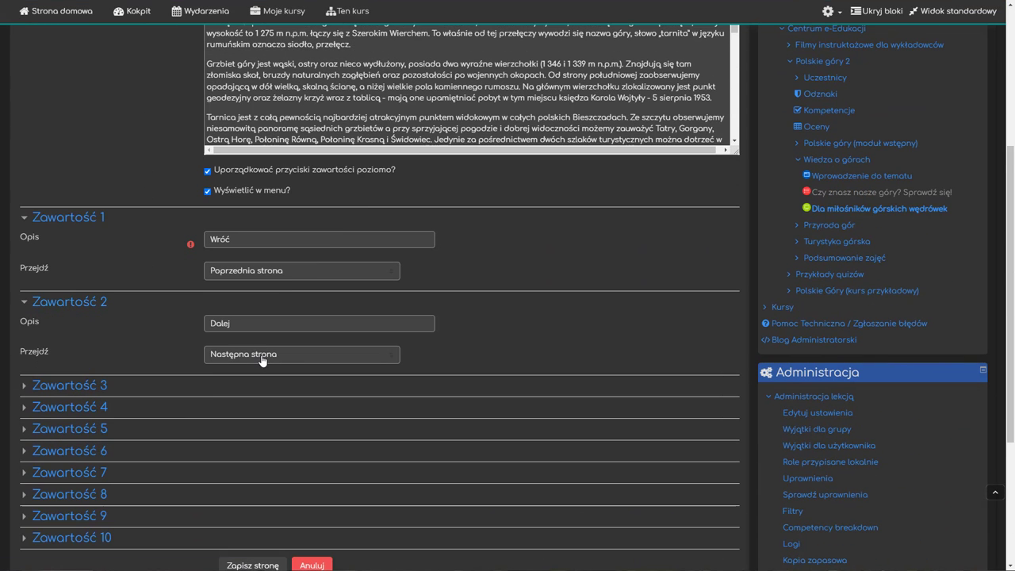
left_click(262, 358)
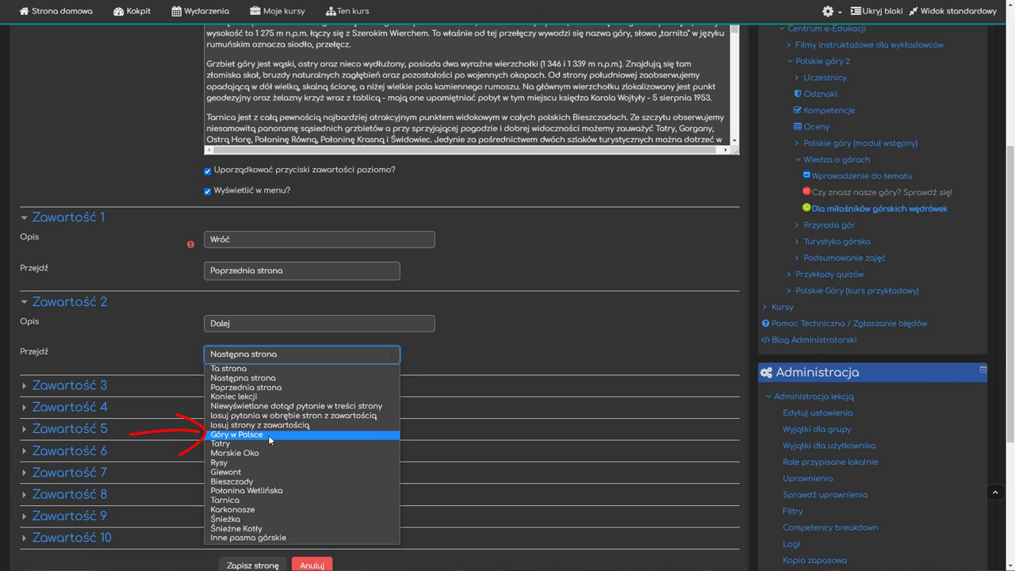
left_click(270, 436)
Change Tarnica's Zawartość 2 description to "Powrót do strony początkowej" and save the page.
left_click(265, 322)
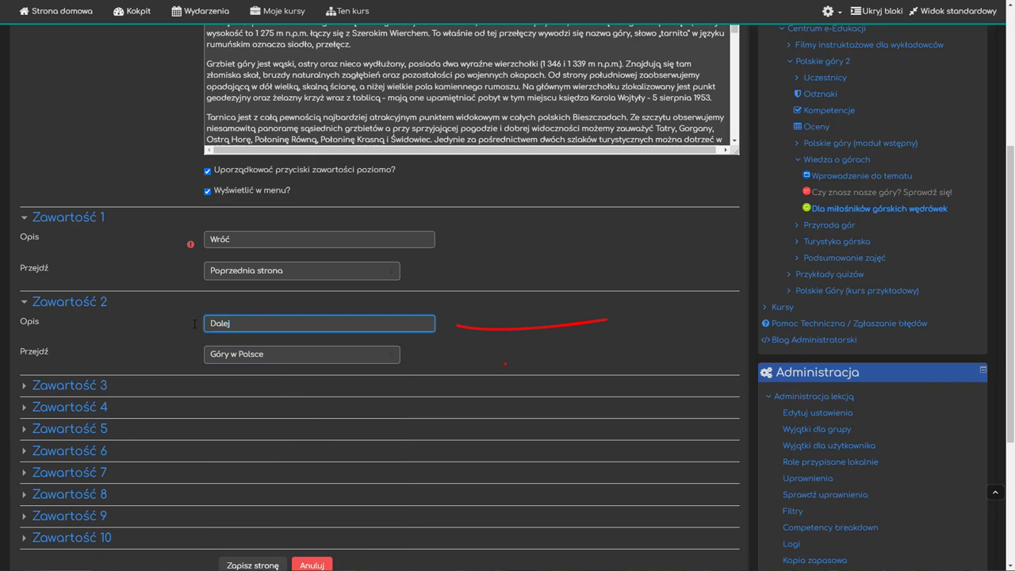
key("ctrl+a")
type("Powrót do strony początkowej")
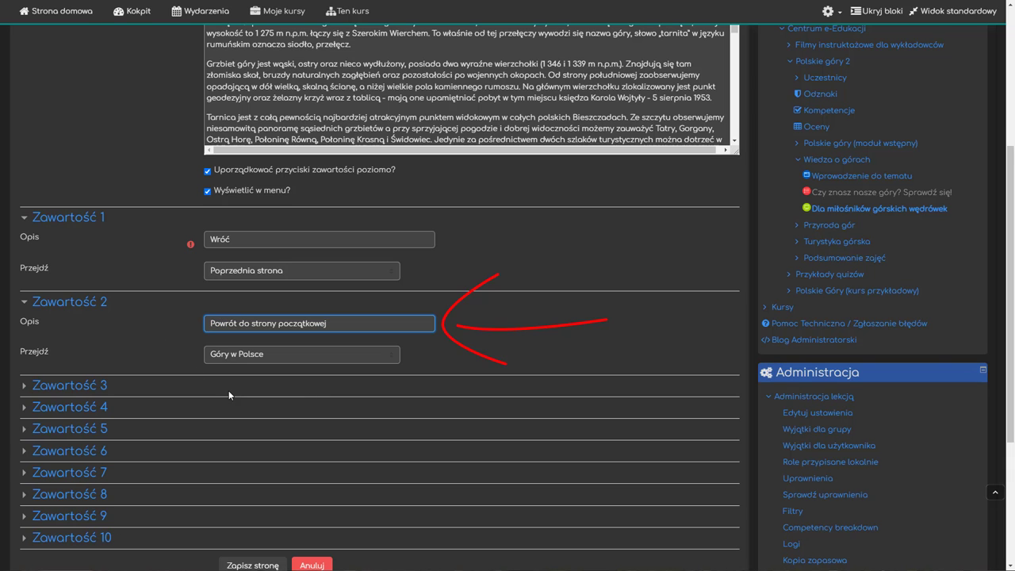
scroll(176, 355, "down", 3)
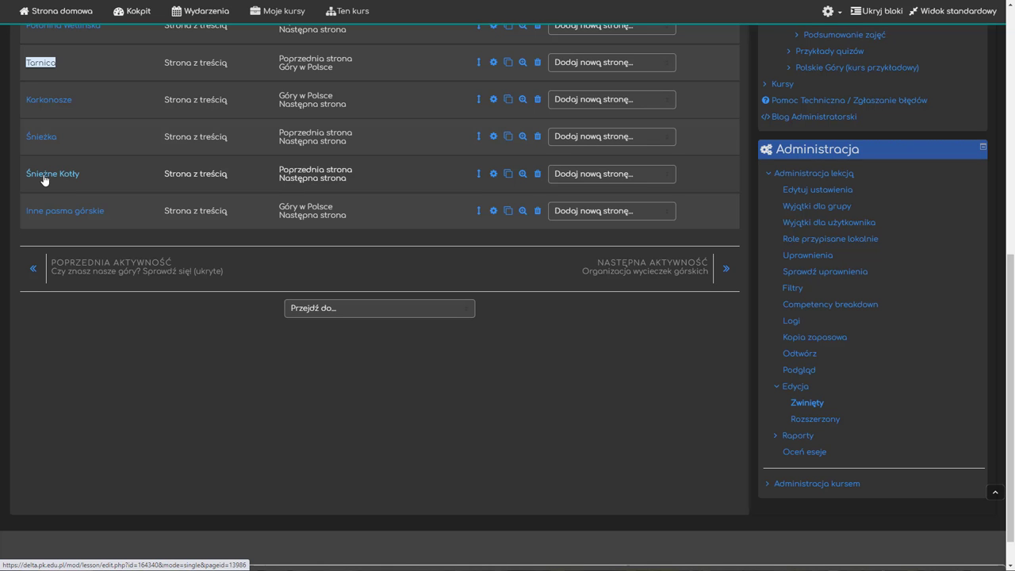
Open the Śnieżne Kotły page for editing and set its Zawartość 2 jump to Góry w Polsce.
left_click(492, 173)
scroll(493, 177, "down", 5)
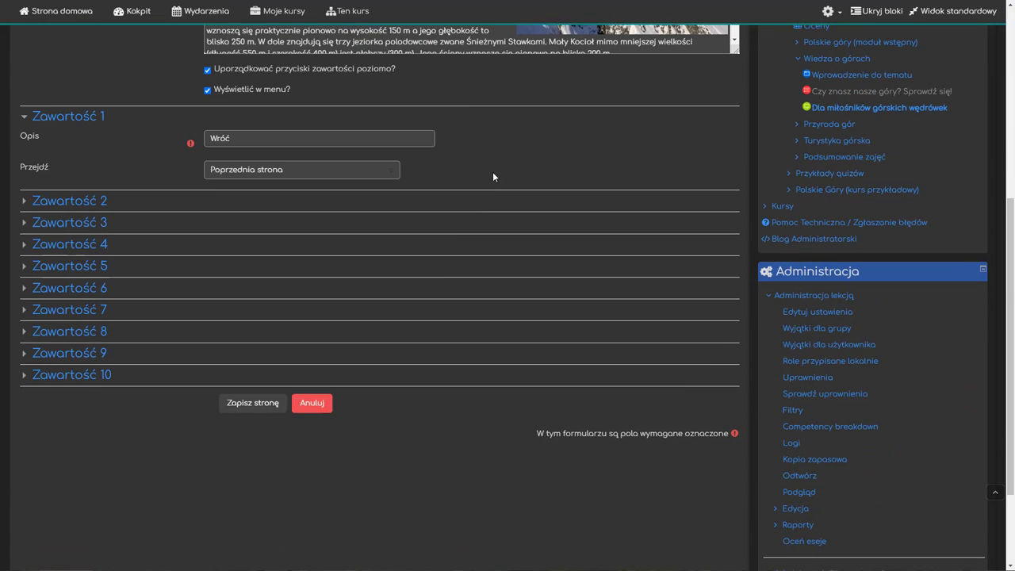
left_click(77, 198)
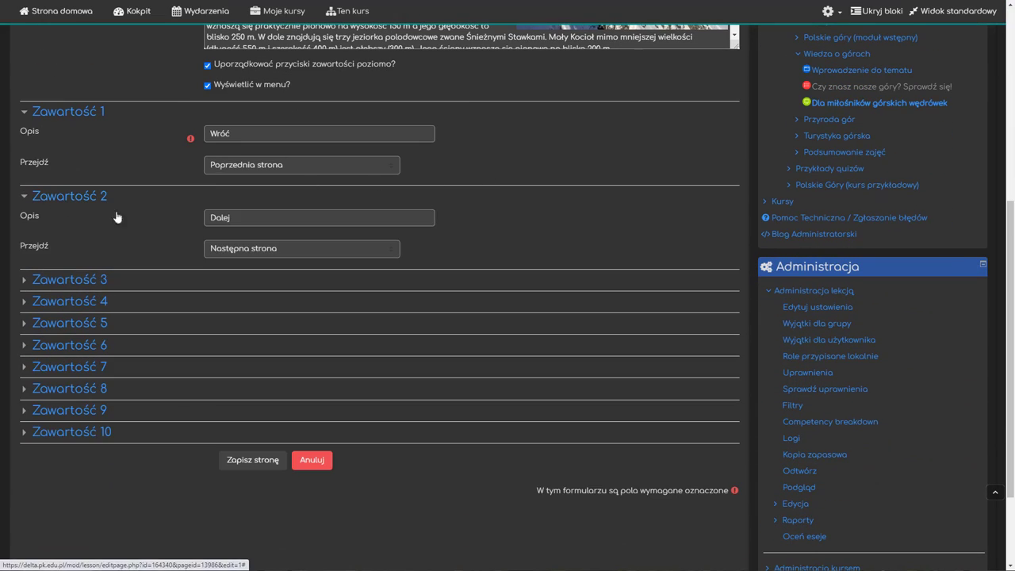
left_click(287, 253)
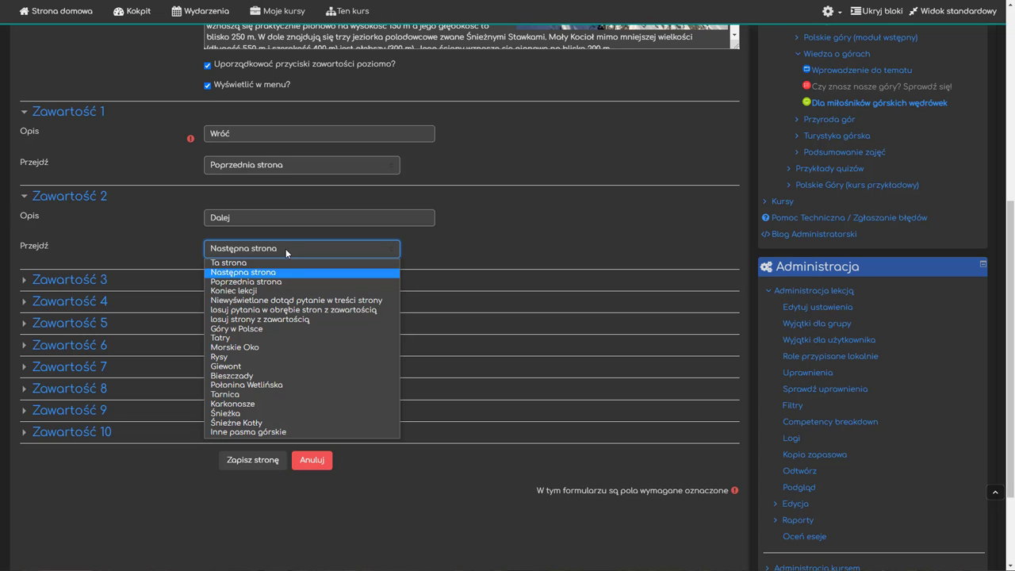
left_click(288, 329)
left_click(459, 249)
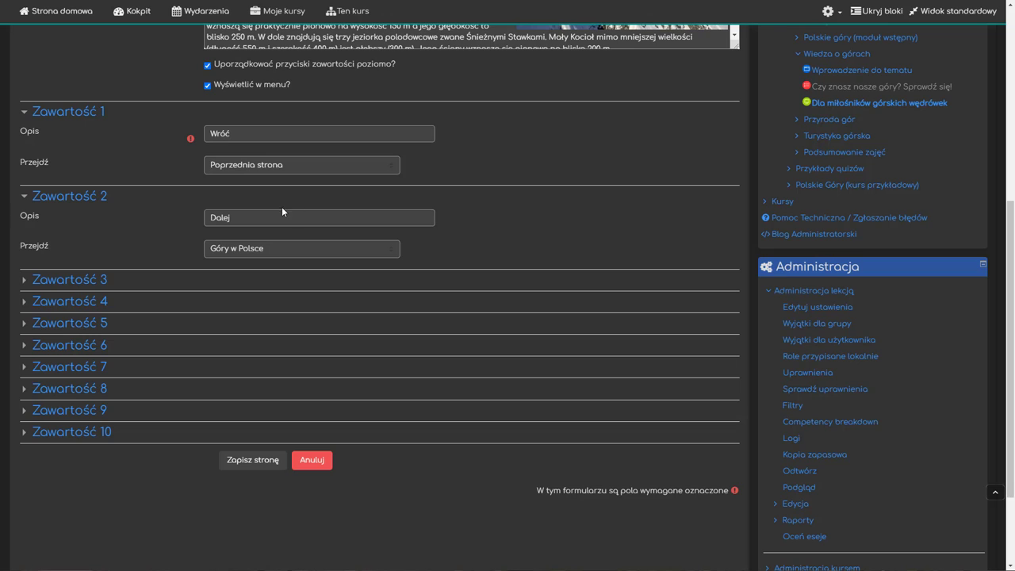
Change the Zawartość 2 description of Śnieżne Kotły to "Powrót do strony początkowej" and save the page.
double_click(221, 217)
type("Powrót do strony początkowej")
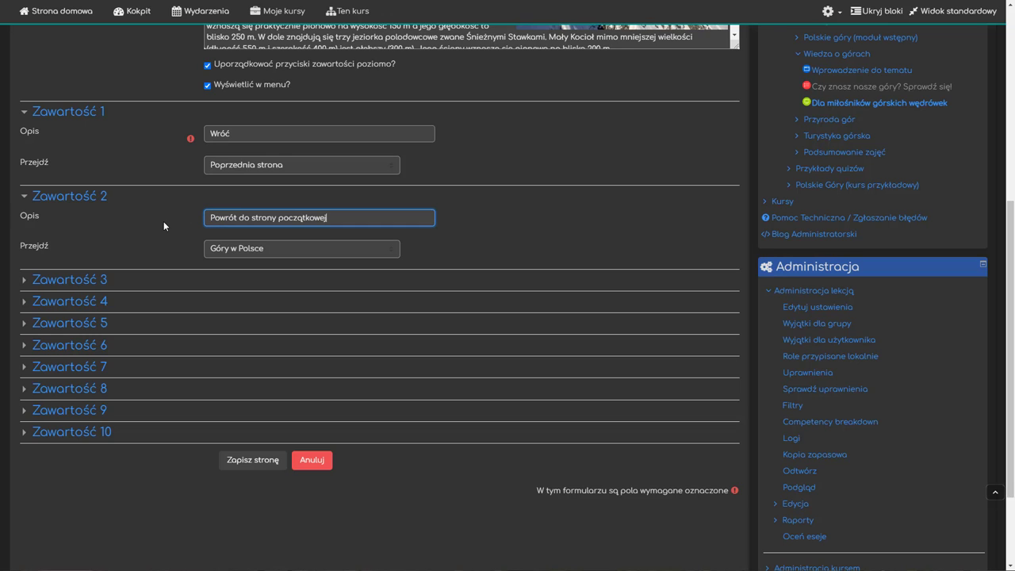
left_click(258, 463)
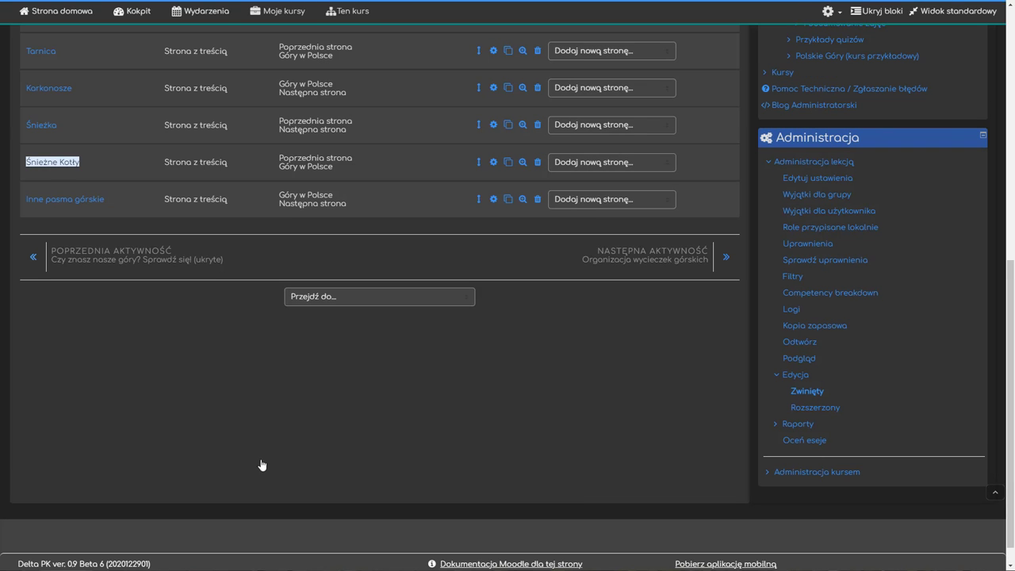
Open the Inne pasma górskie page for editing and expand its Zawartość 2 and Zawartość 3 sections.
left_click(493, 199)
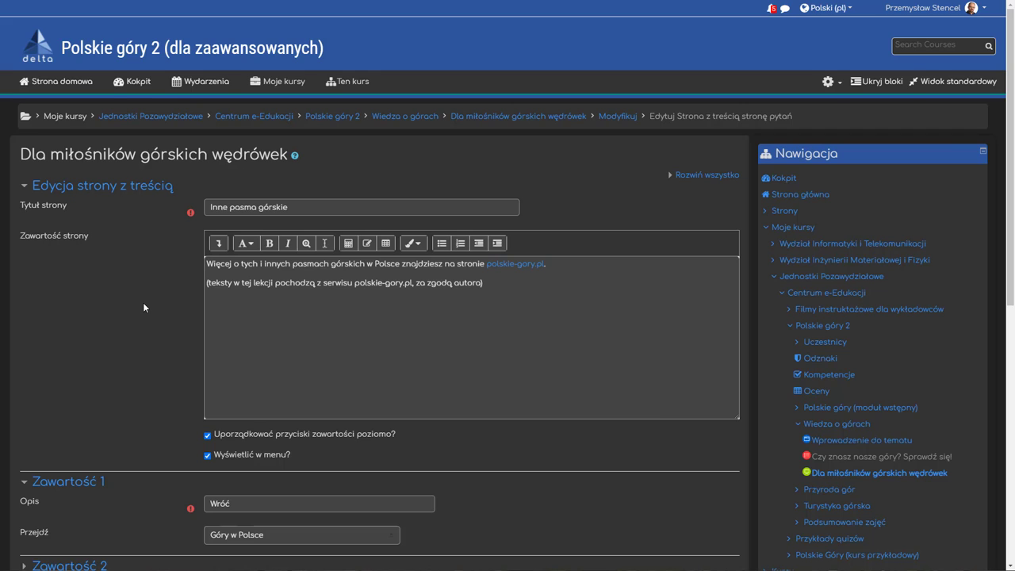
scroll(143, 303, "down", 5)
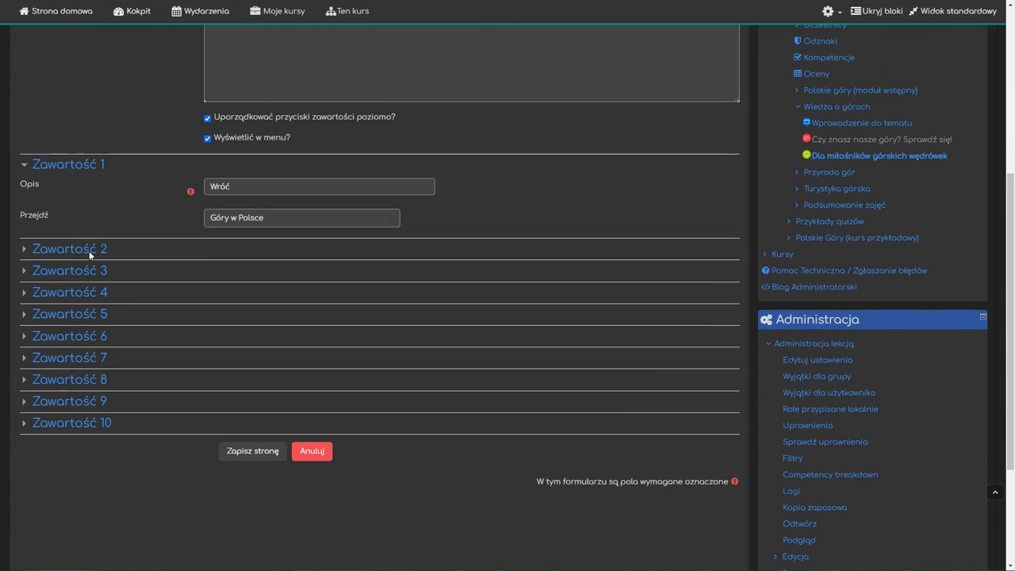
left_click(89, 251)
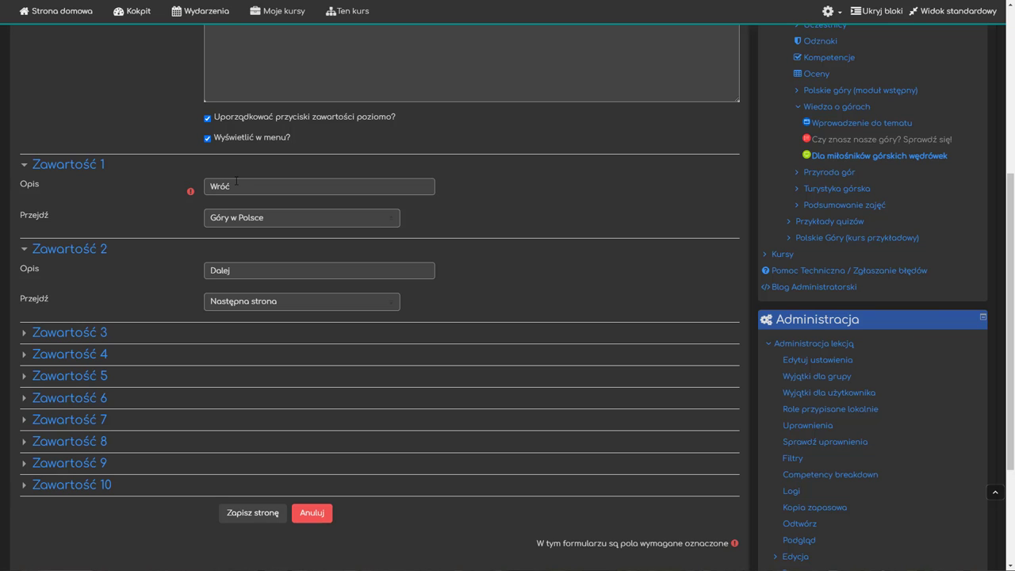
left_click(79, 334)
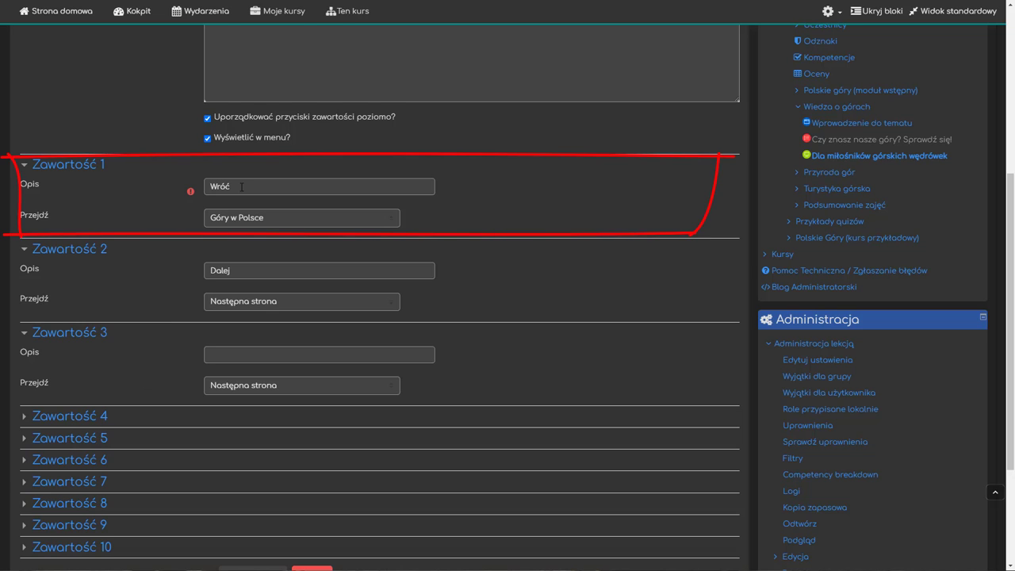
Set the Zawartość 1 description of Inne pasma górskie to "Powrót do strony początkowej" with Góry w Polsce as its jump.
left_click(319, 186)
key("ctrl+a")
type("Powrót do strony początkowej")
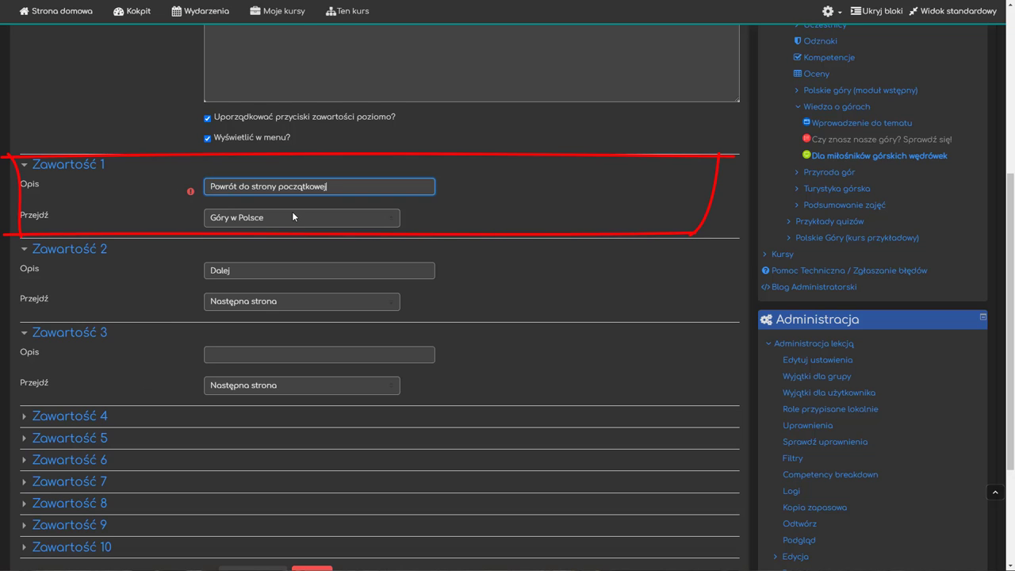
left_click(292, 217)
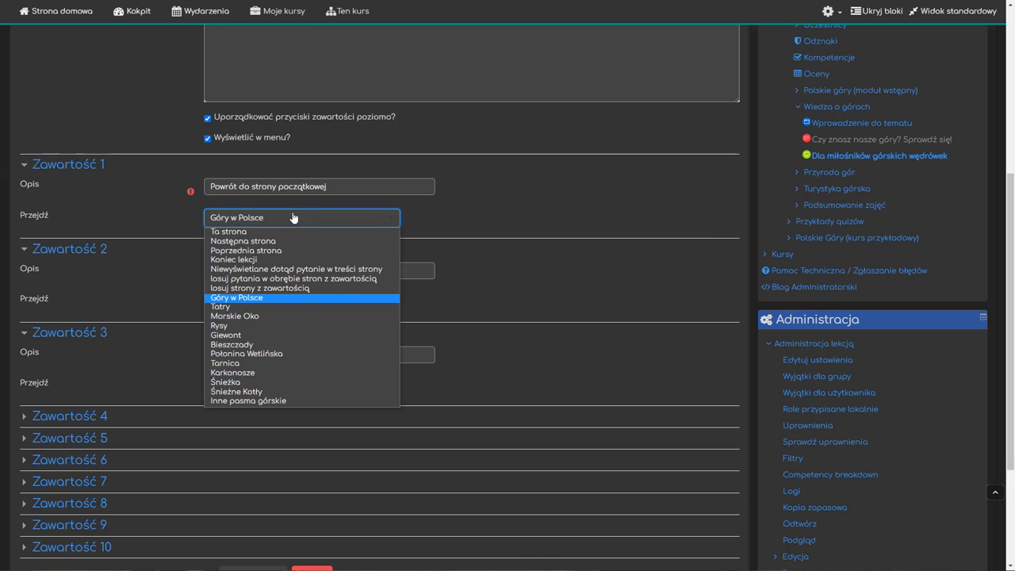
key("Up")
key("Up")
key("Up")
key("Up")
key("Up")
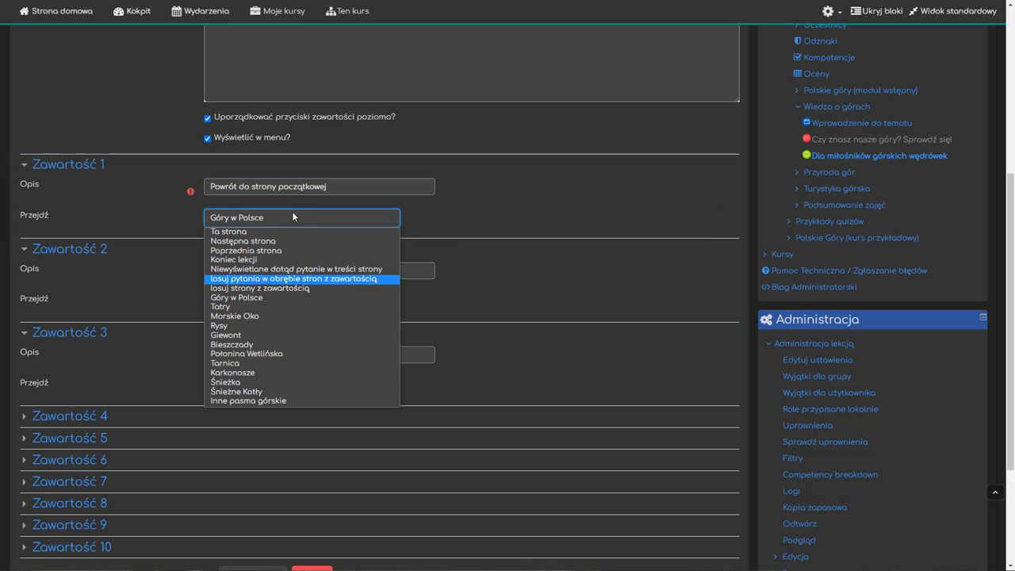
left_click(306, 297)
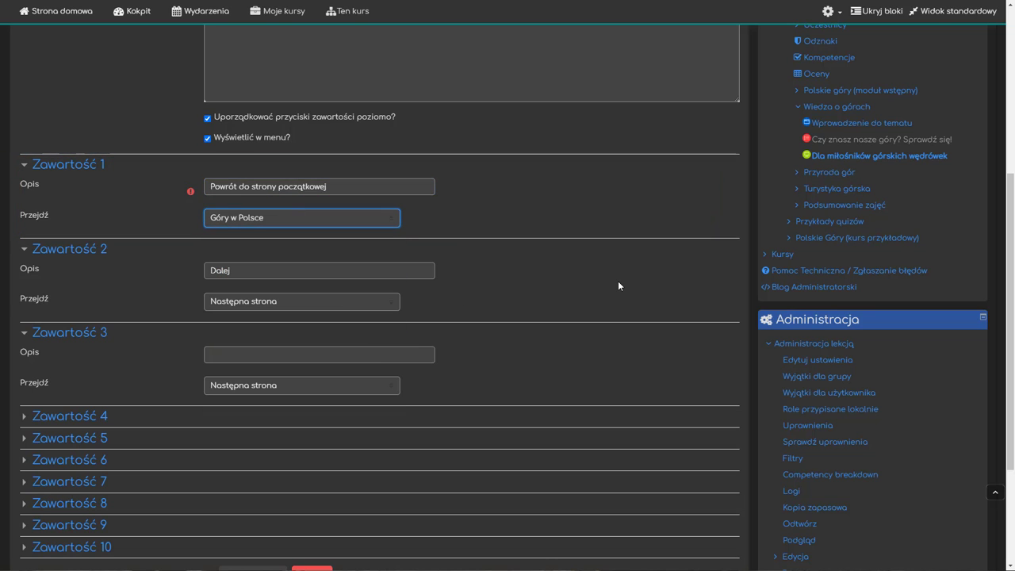
Set Zawartość 2 of Inne pasma górskie to "Zakończ lekcję" with the jump Koniec lekcji and save the page.
key("Tab")
key("Tab")
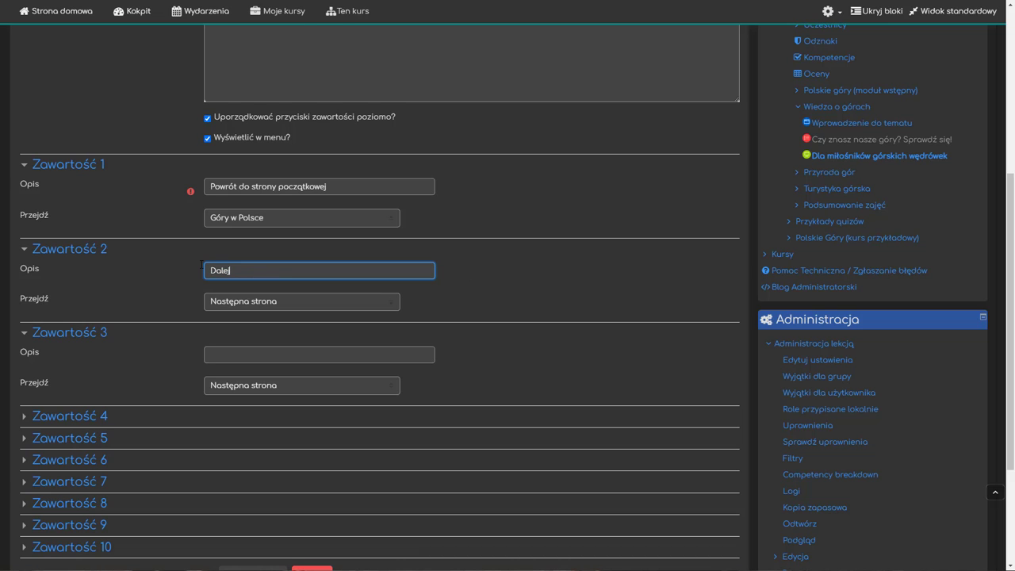
type("Zakończ lekcję")
left_click(324, 304)
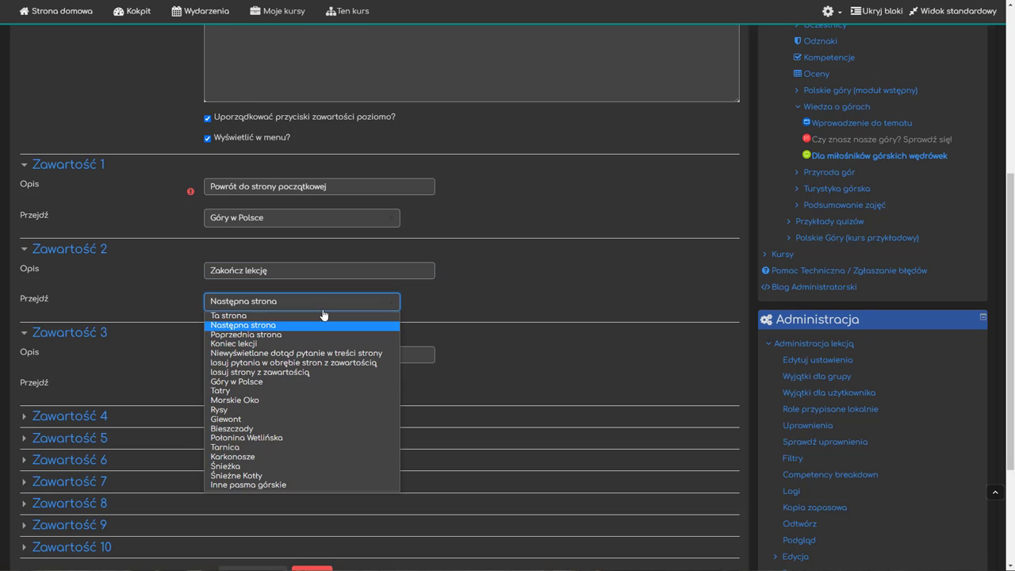
left_click(389, 344)
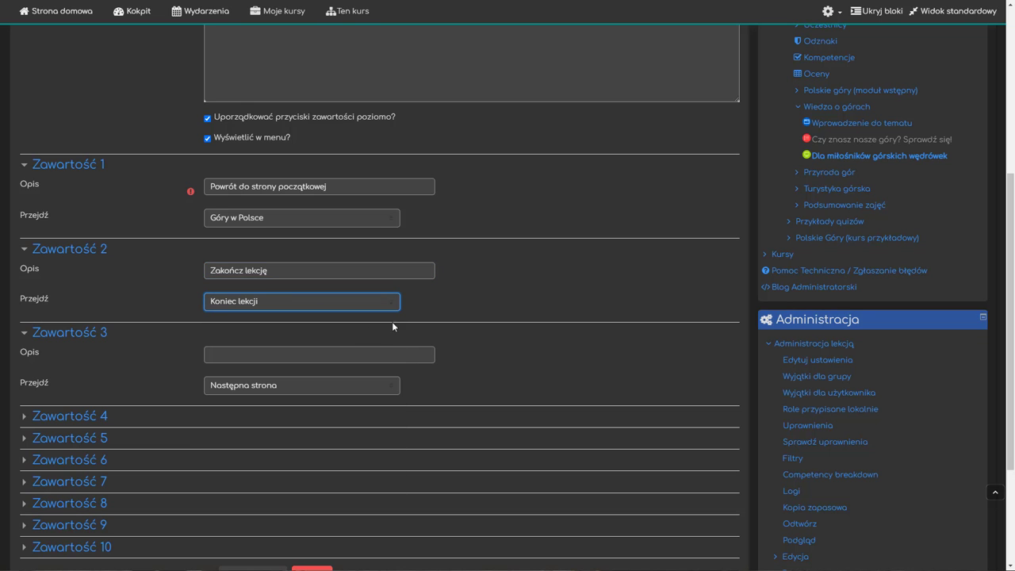
scroll(531, 288, "down", 2)
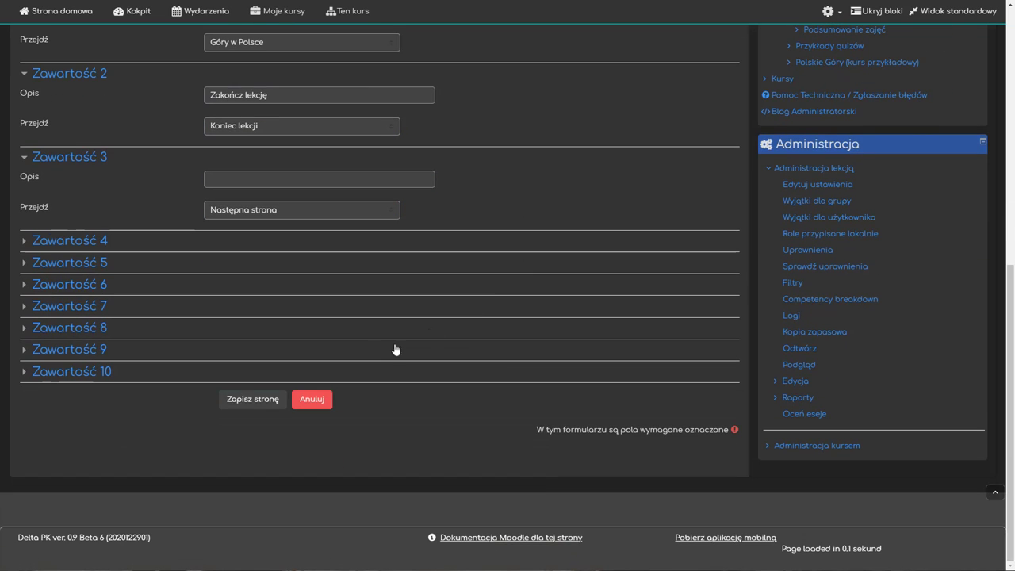
left_click(252, 399)
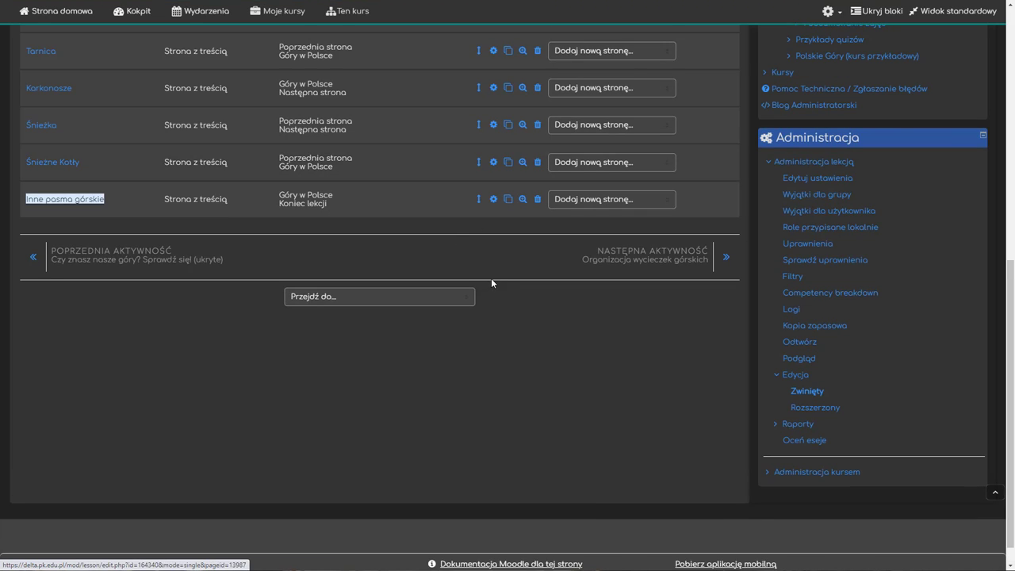
Preview the lesson from its first page instead of resuming at the last viewed page.
scroll(492, 277, "up", 2)
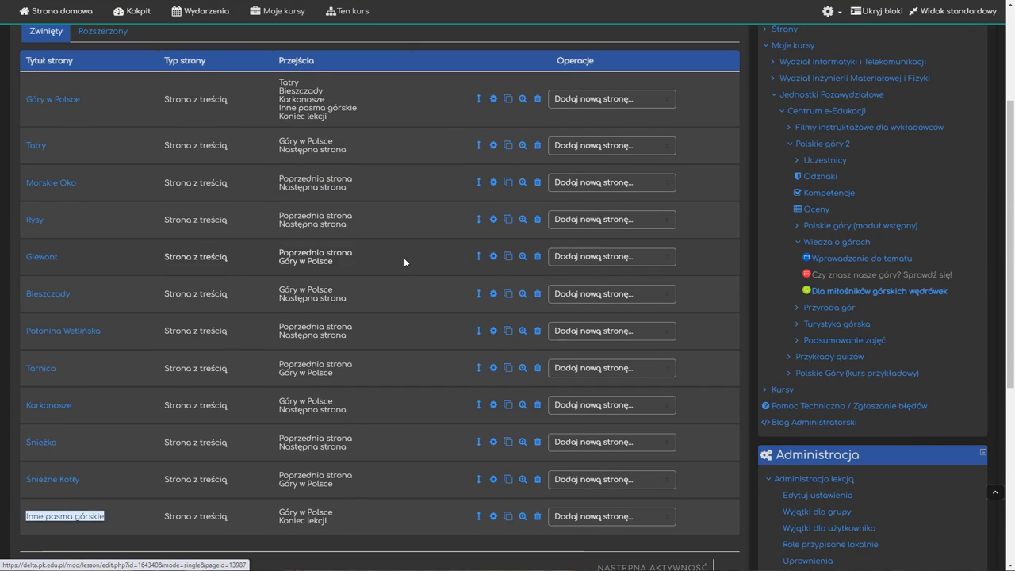
scroll(404, 257, "up", 2)
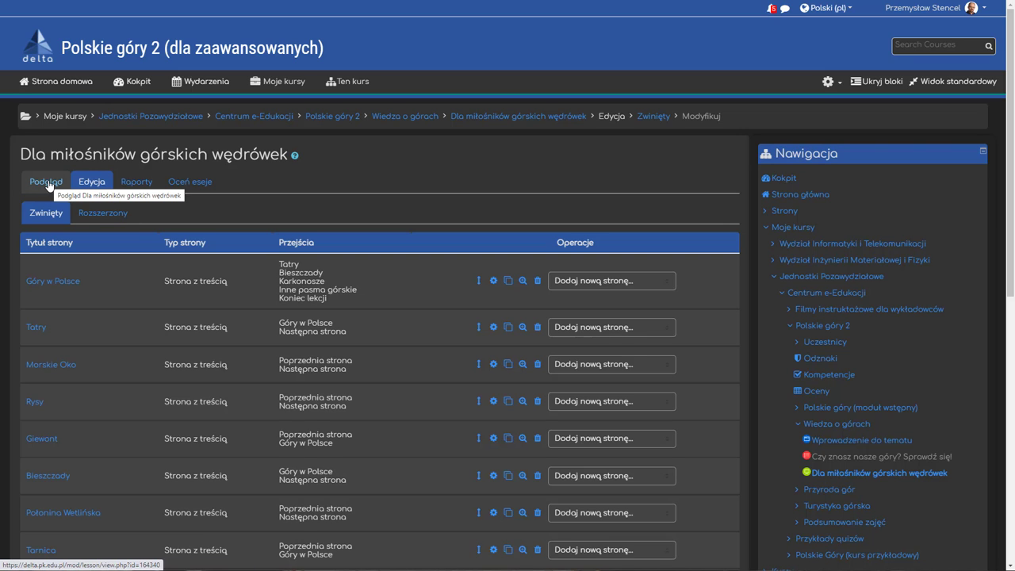
left_click(48, 183)
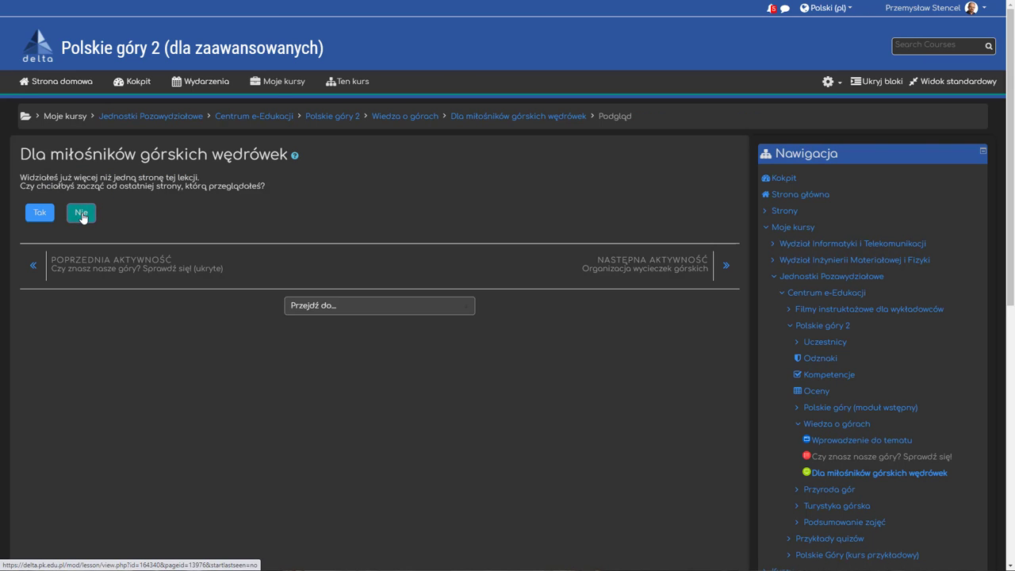
left_click(81, 213)
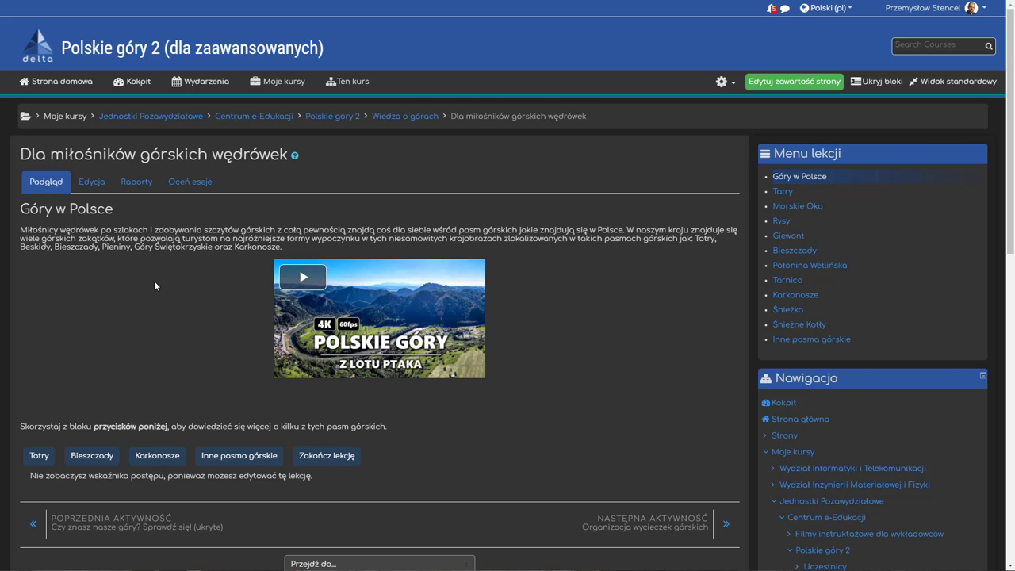
Test the Bieszczady section by opening it from Góry w Polsce and following its Wróć link.
left_click(92, 456)
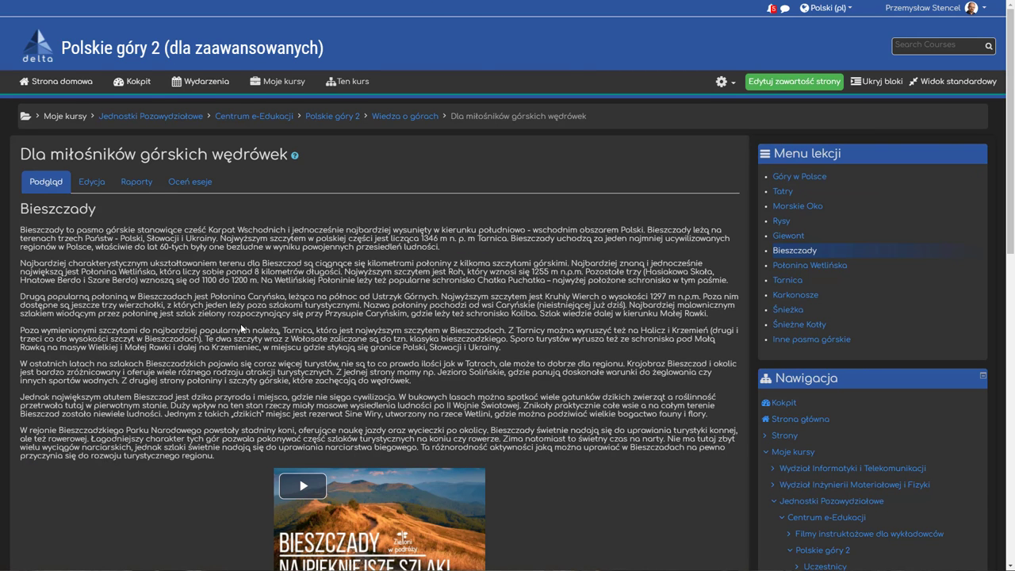
scroll(240, 324, "down", 3)
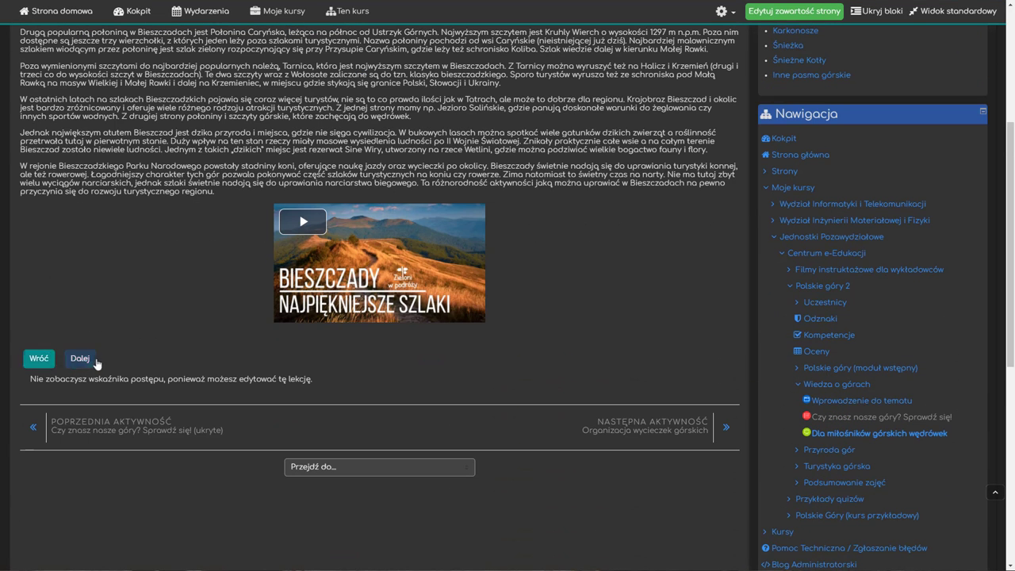
left_click(38, 358)
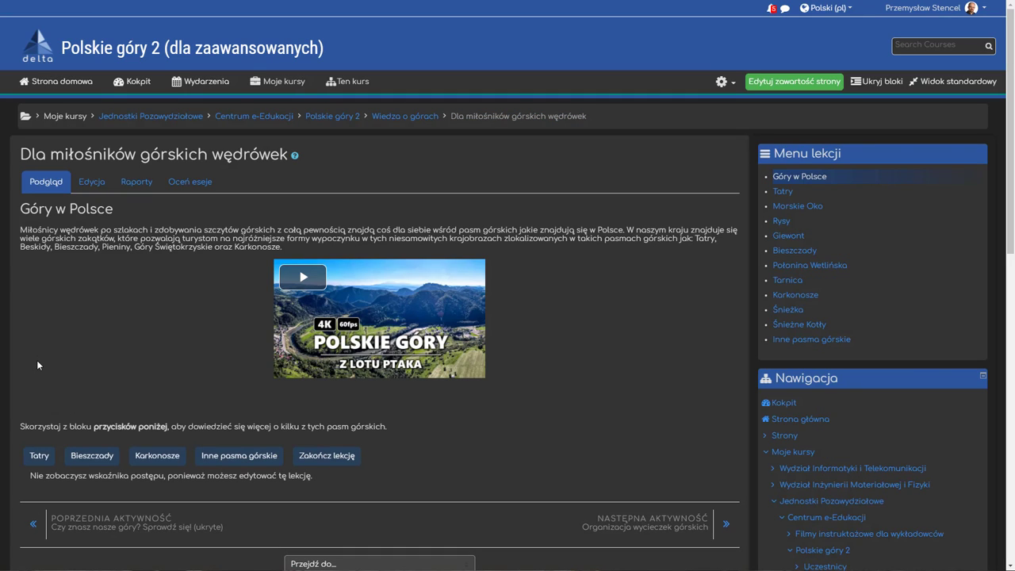
Reopen the Bieszczady section and follow its Dalej link to the following page.
left_click(94, 460)
scroll(95, 457, "down", 6)
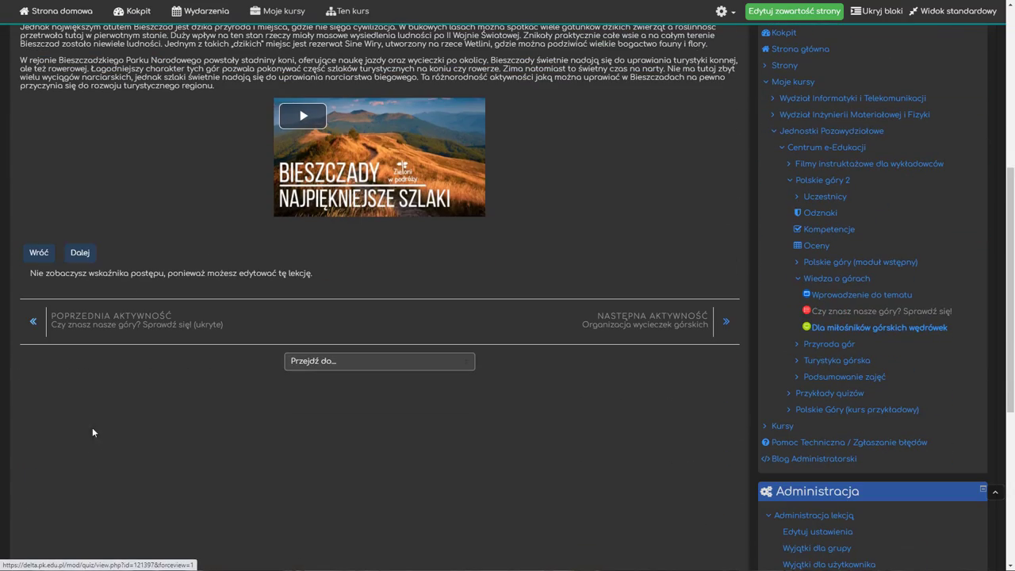
left_click(80, 252)
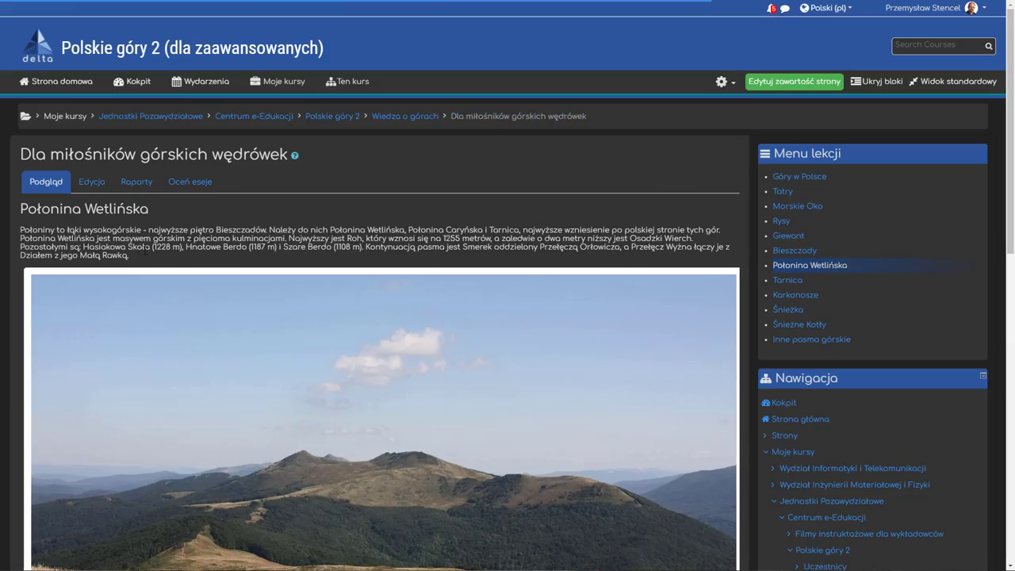
Test the rest of the Bieszczady section by following Dalej to Tarnica and its Powrót do strony początkowej link.
scroll(144, 249, "down", 7)
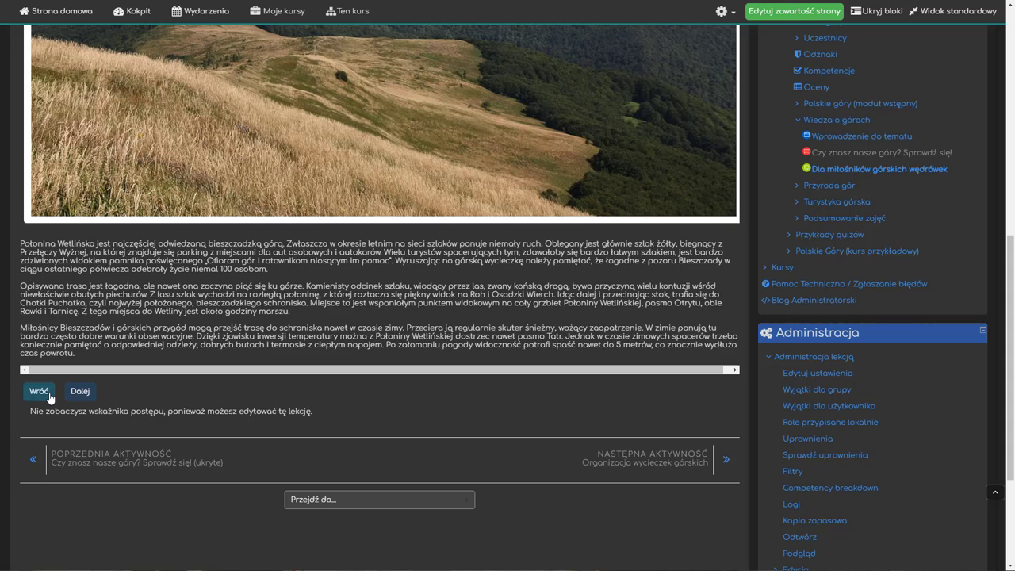
left_click(50, 394)
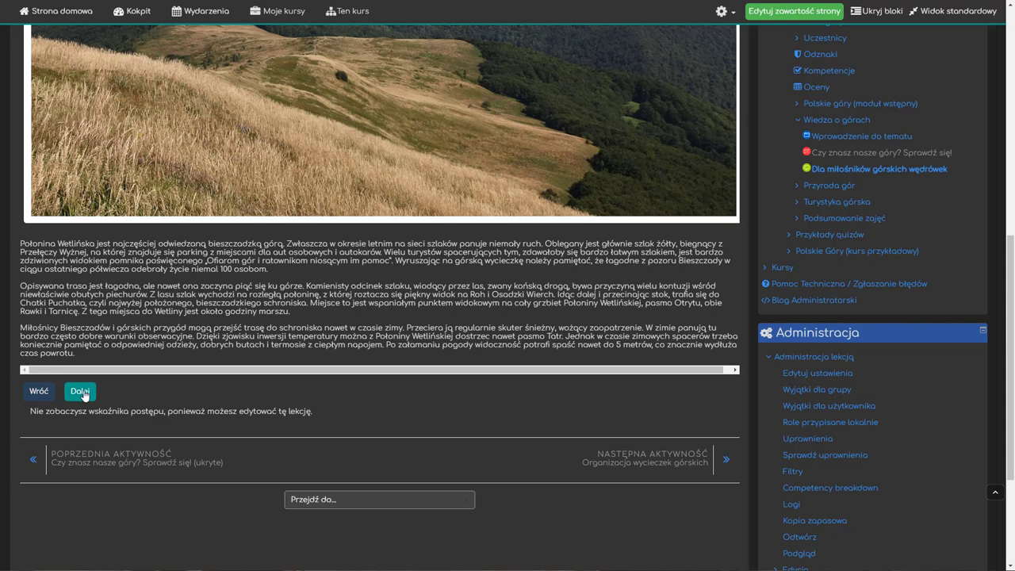
left_click(81, 392)
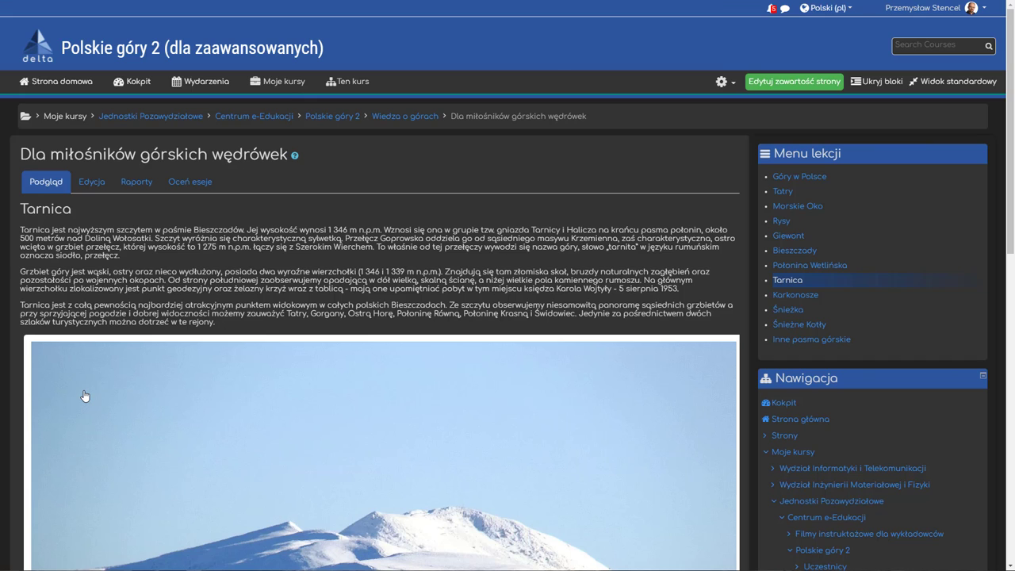
scroll(85, 396, "down", 2)
scroll(84, 396, "down", 5)
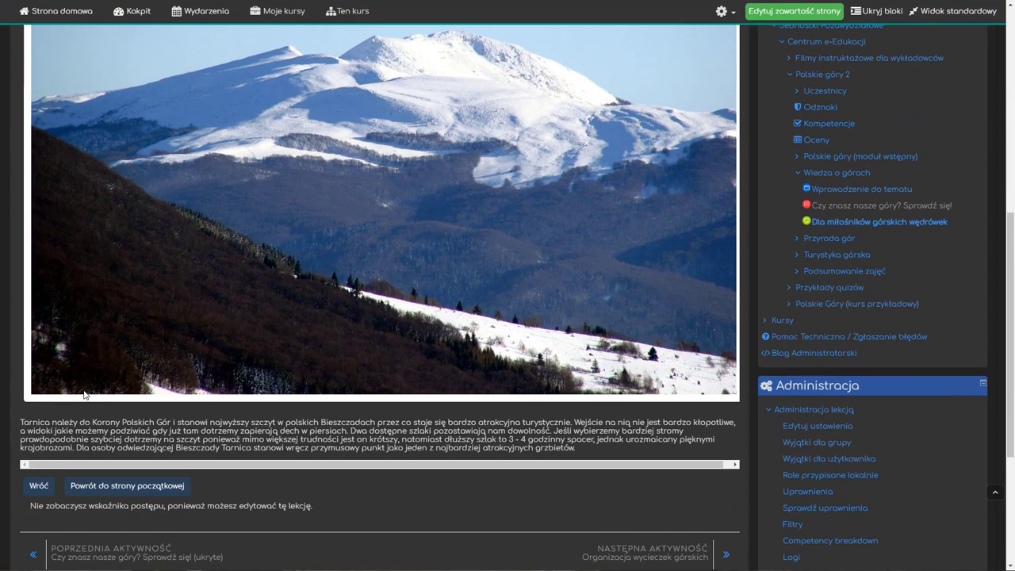
left_click(39, 486)
left_click(108, 489)
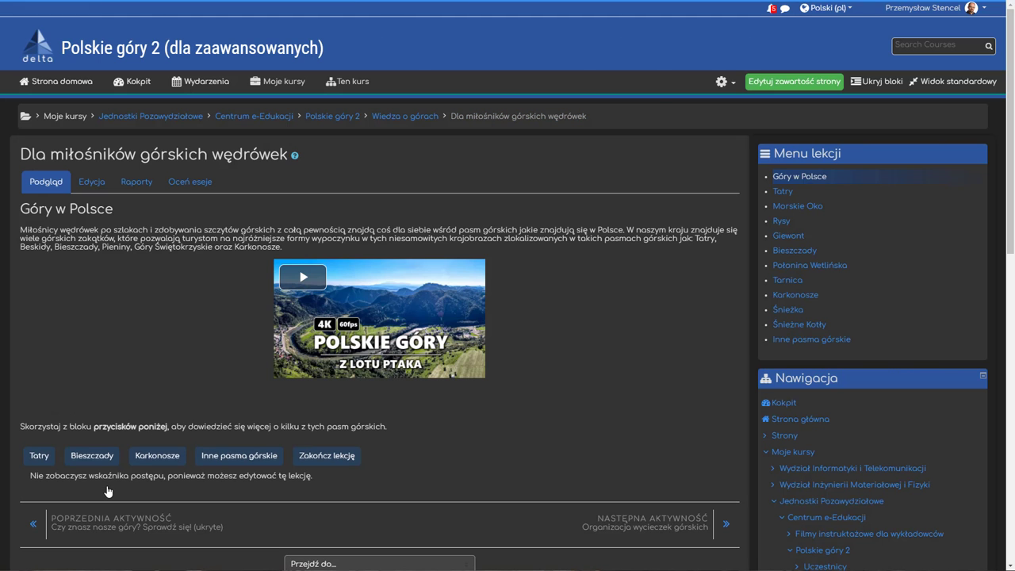
Test Inne pasma górskie by opening it from Góry w Polsce and following its Powrót do strony początkowej link.
left_click(157, 456)
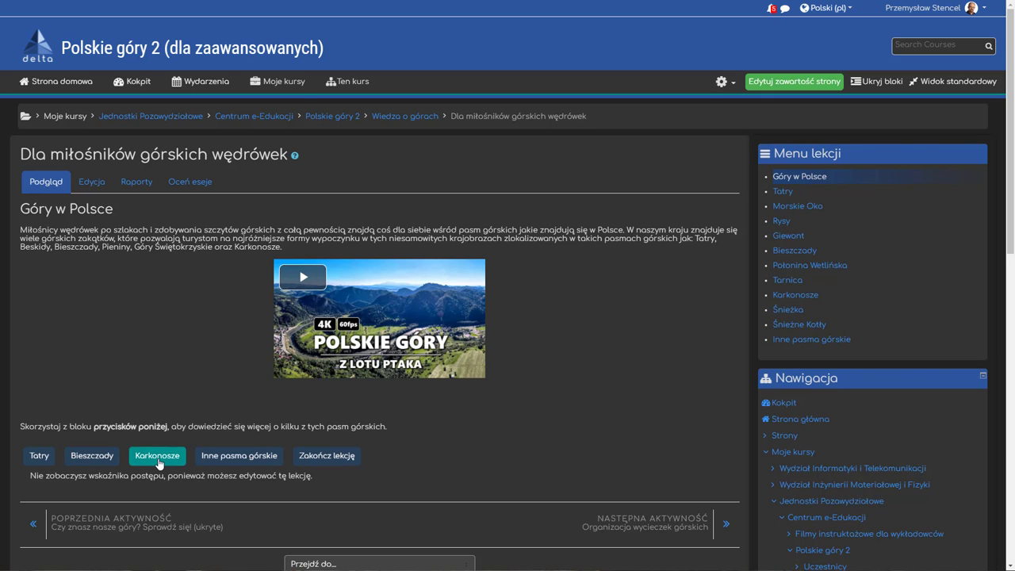
left_click(241, 458)
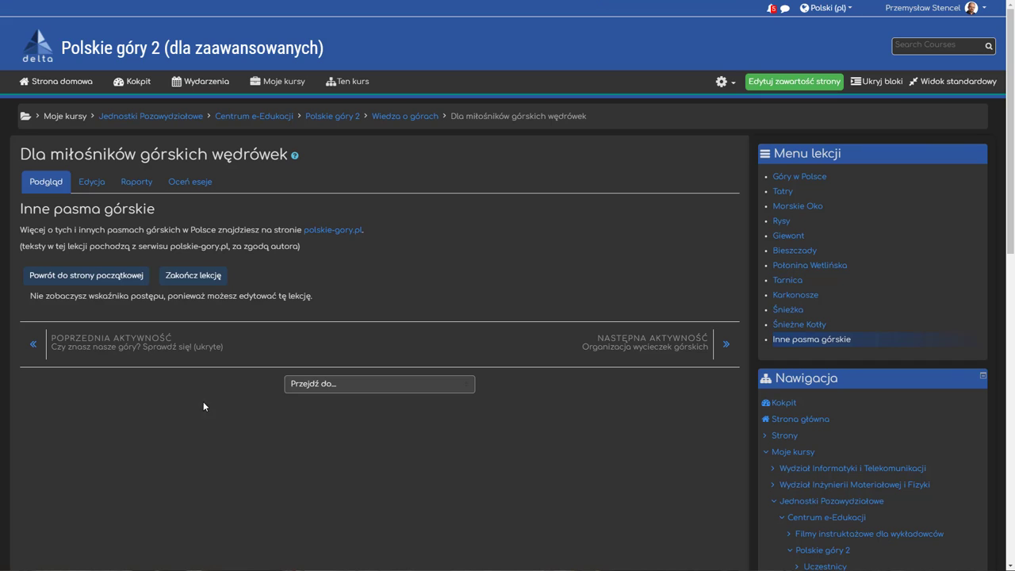
left_click(93, 280)
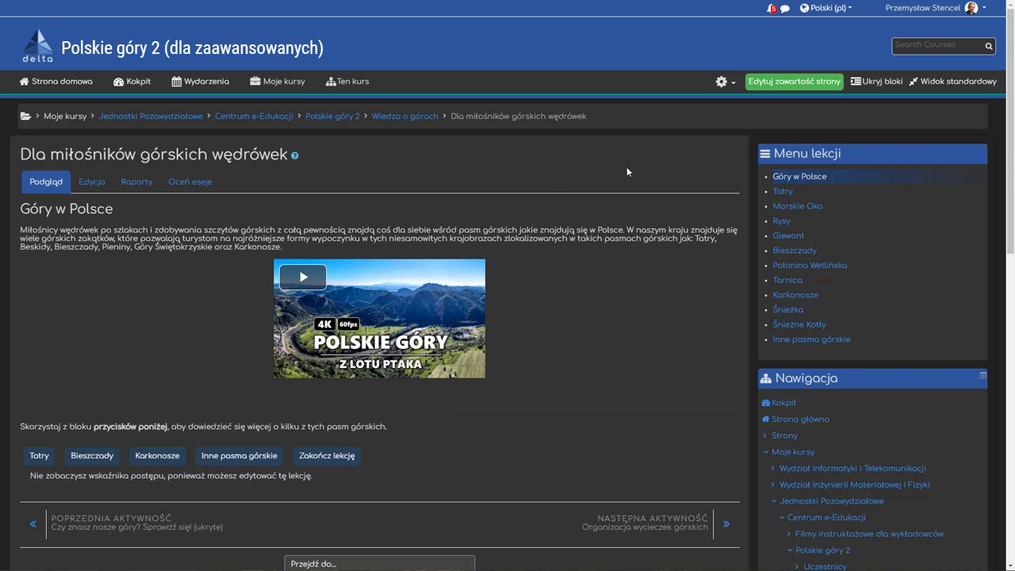
Set Wyświetl menu to Nie in the lesson's Wygląd settings, save, and preview the lesson from its first page.
mouse_move(753, 164)
left_mouse_down()
mouse_move(956, 353)
mouse_move(983, 138)
mouse_move(757, 136)
left_mouse_up()
left_click(724, 83)
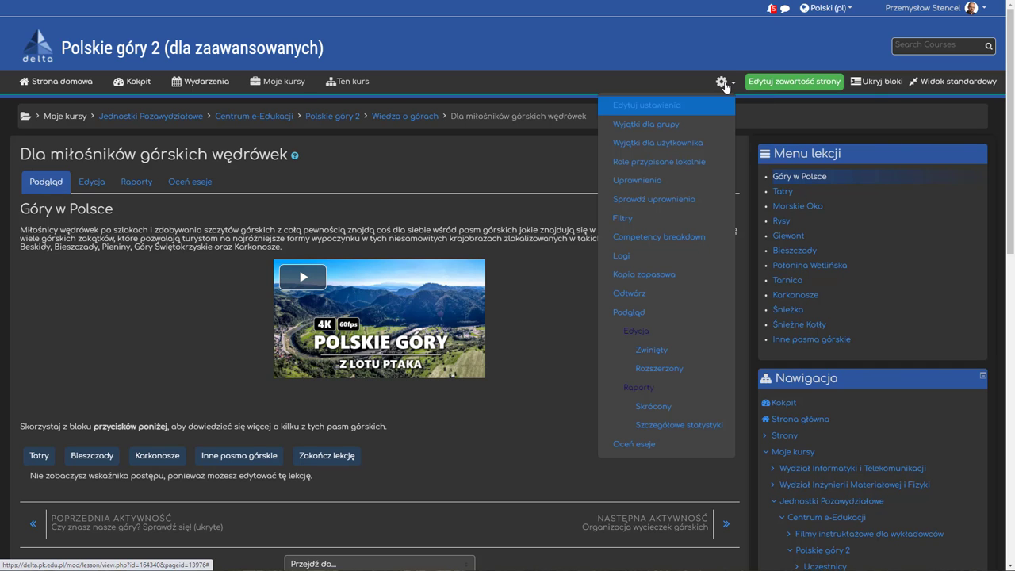
left_click(647, 109)
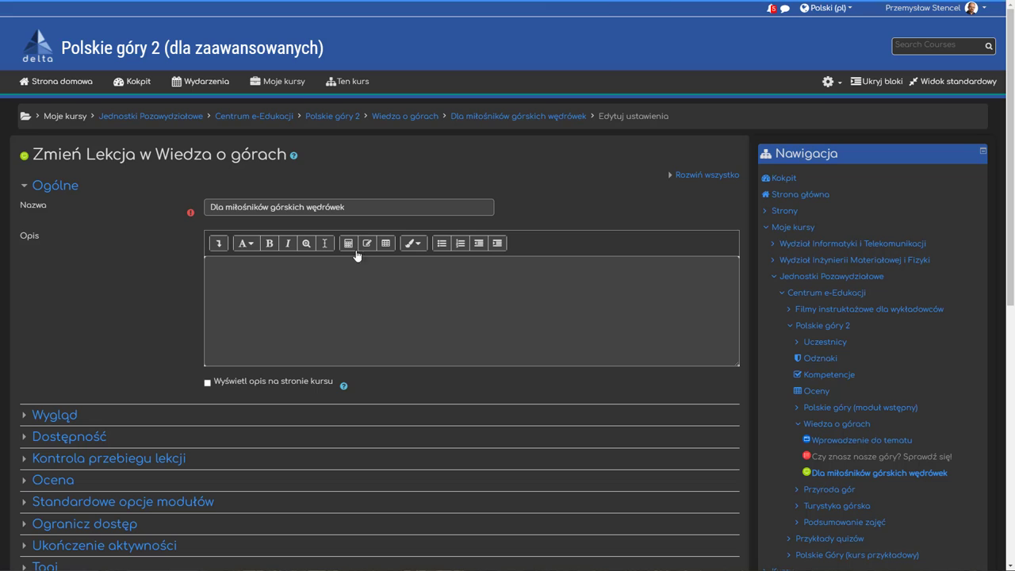
scroll(60, 307, "down", 5)
left_click(34, 206)
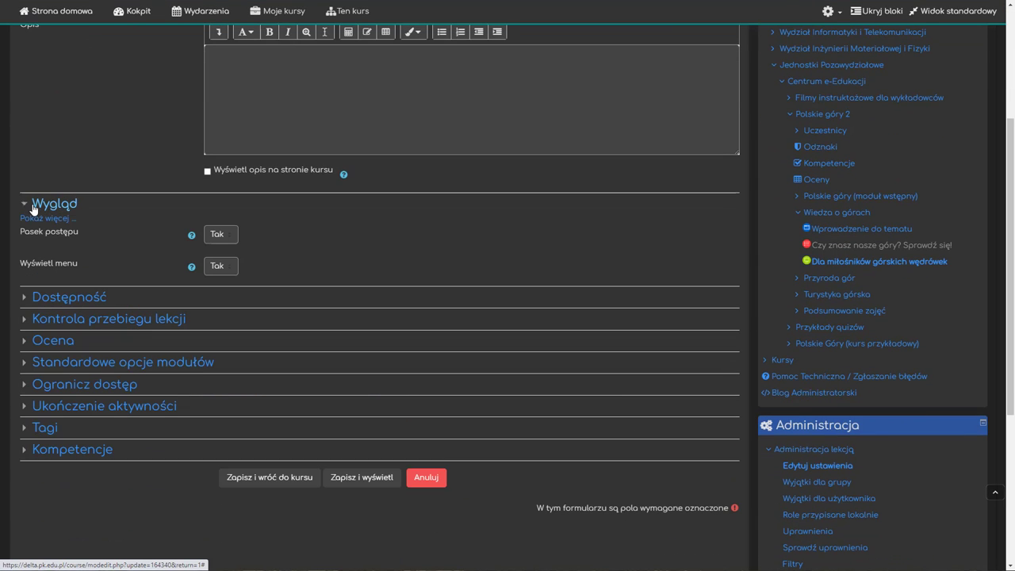
left_click(220, 267)
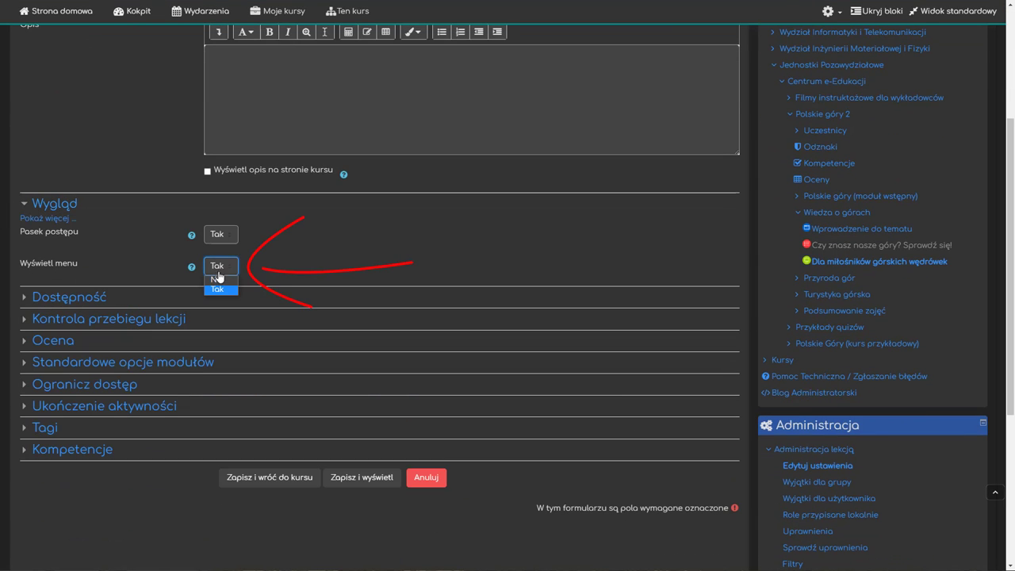
left_click(358, 478)
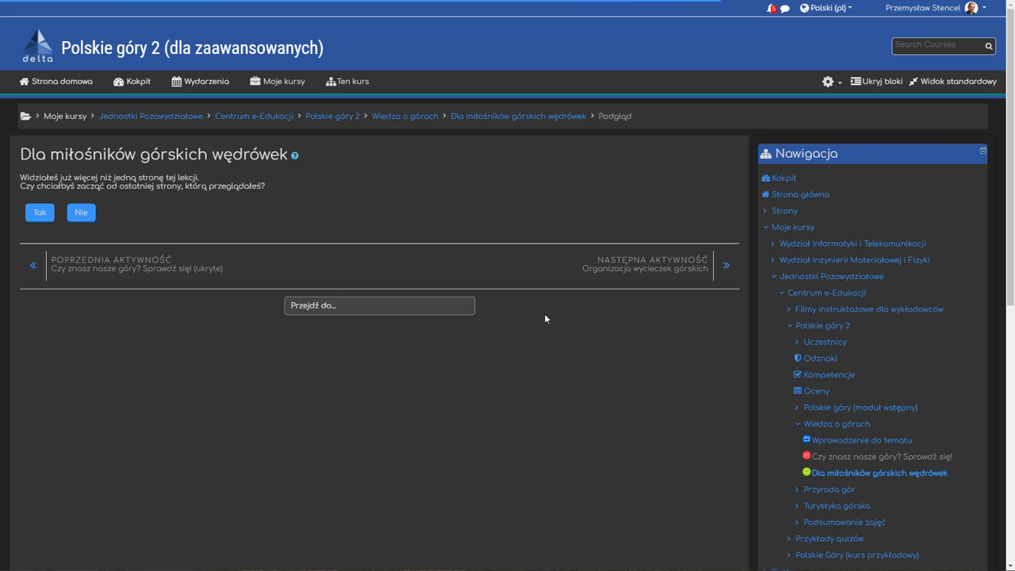
left_click(89, 222)
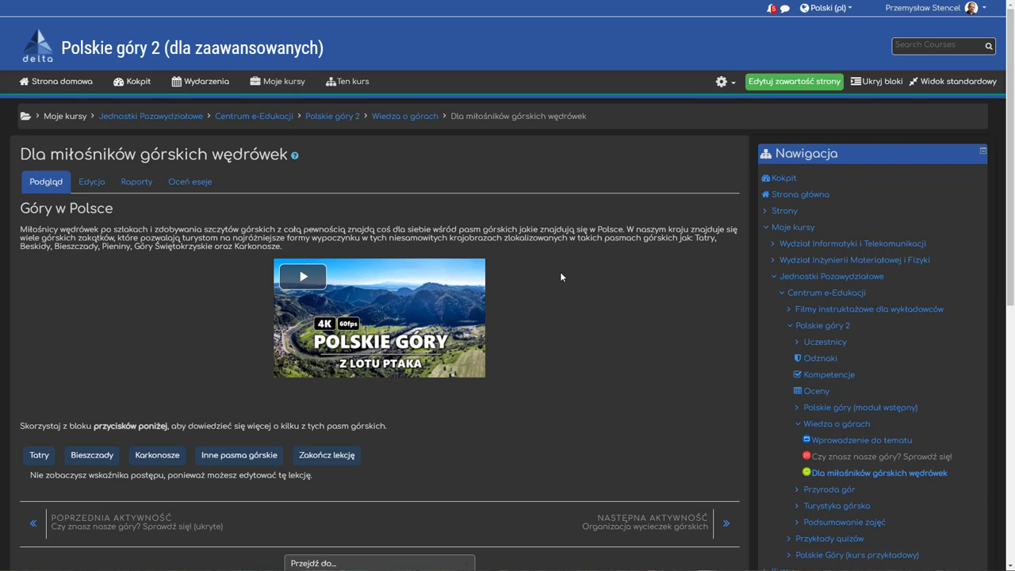
Review the jumps of all lesson pages in the collapsed editing view, including Giewont's jump to Góry w Polsce.
scroll(561, 277, "down", 1)
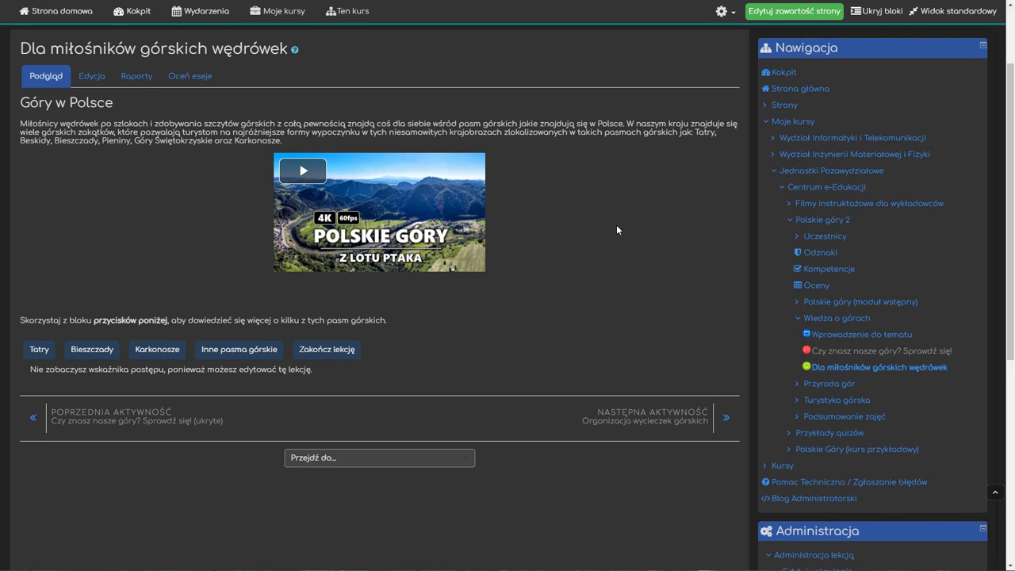
left_click(88, 78)
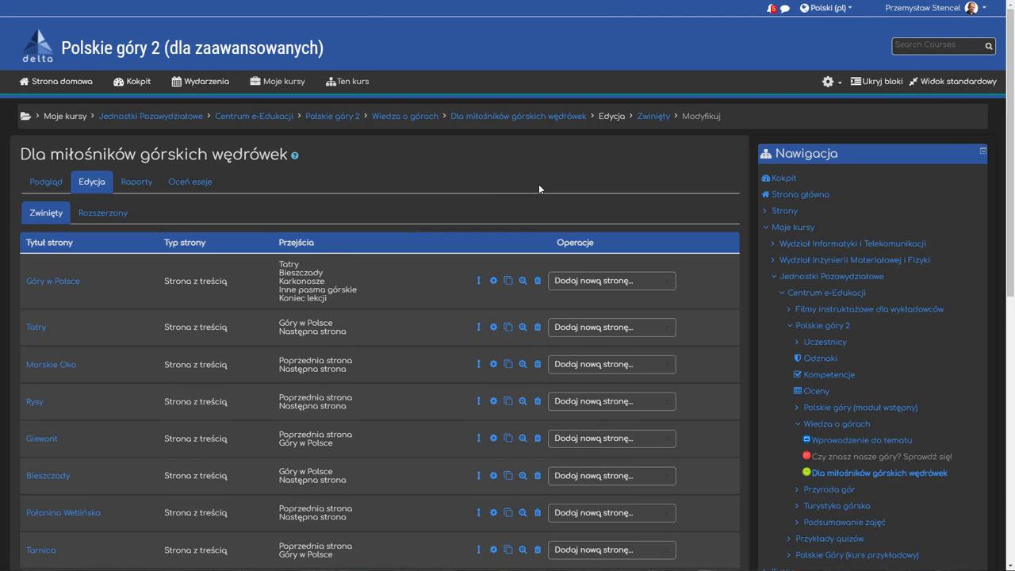
scroll(539, 184, "down", 2)
scroll(538, 184, "down", 1)
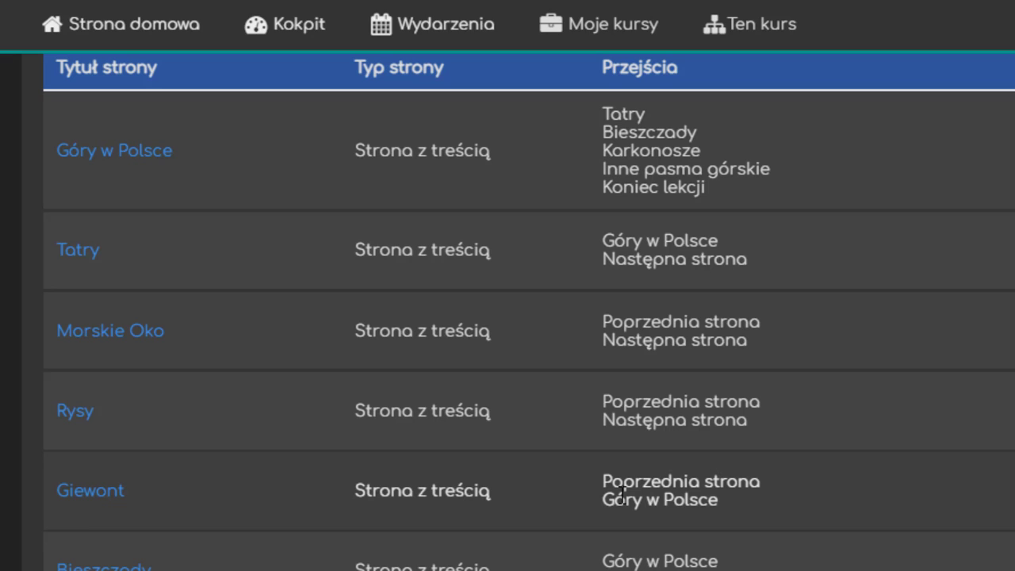
left_click_drag(718, 504, 619, 510)
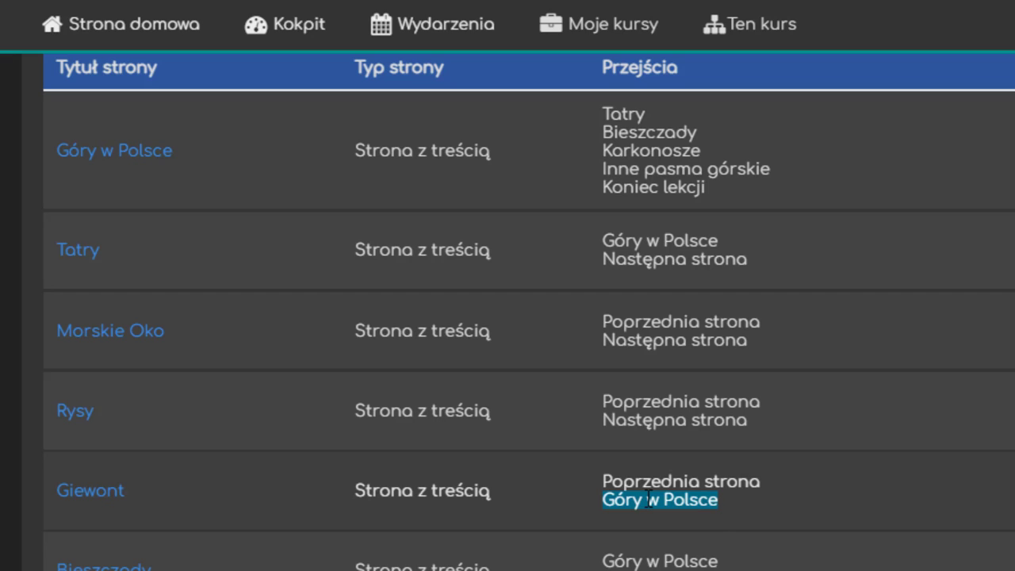
left_click(738, 498)
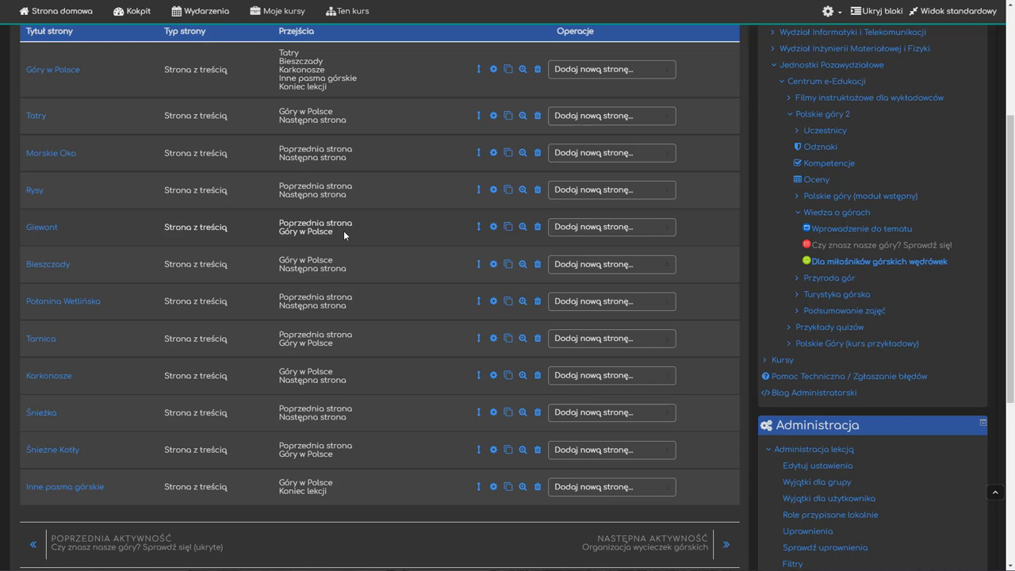
Switch lesson editing to the Rozszerzony view and examine the button contents and jumps of the Góry w Polsce page.
scroll(343, 230, "up", 2)
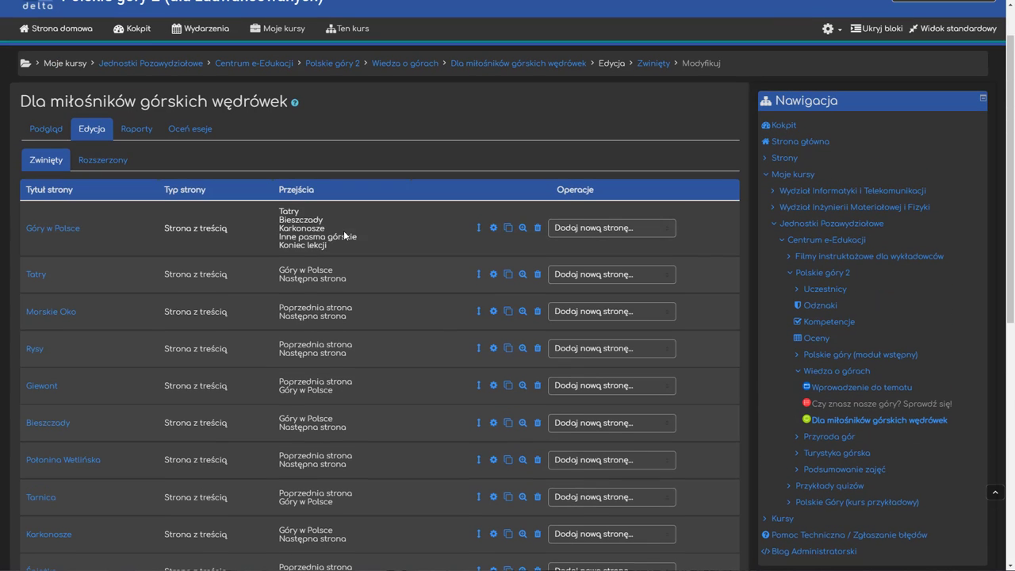
left_click(93, 163)
scroll(465, 199, "down", 2)
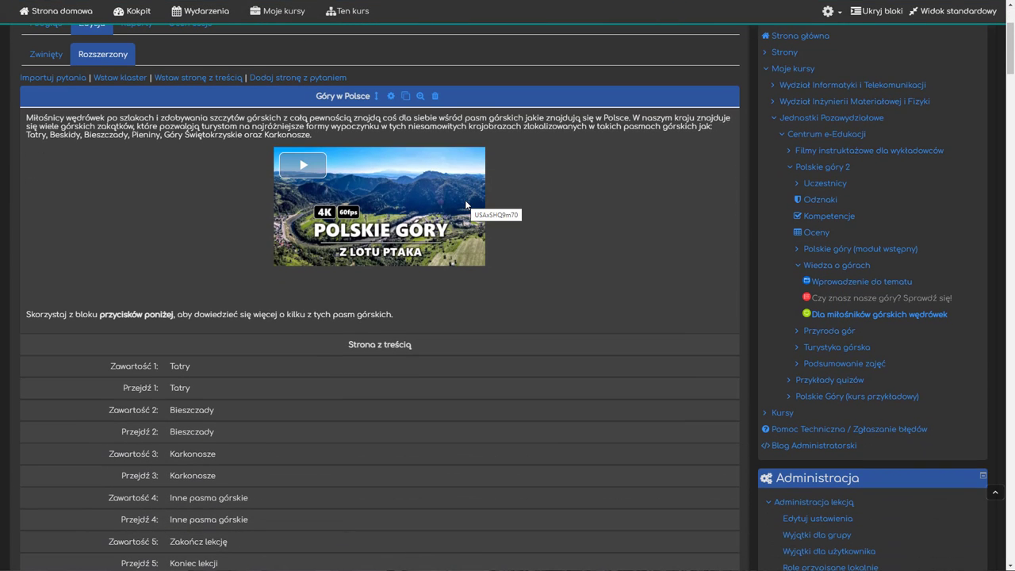
scroll(508, 213, "up", 2)
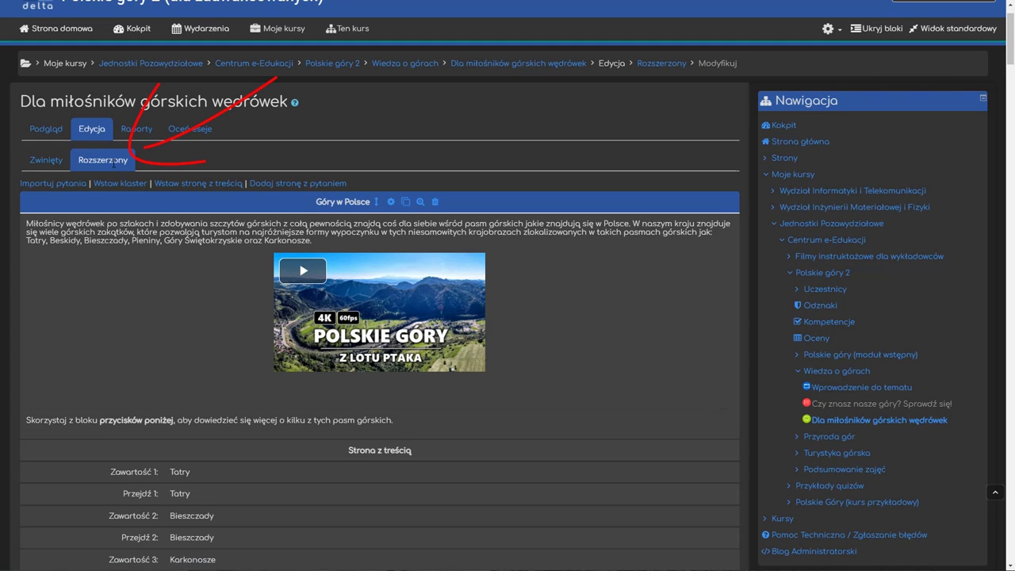
scroll(193, 214, "down", 5)
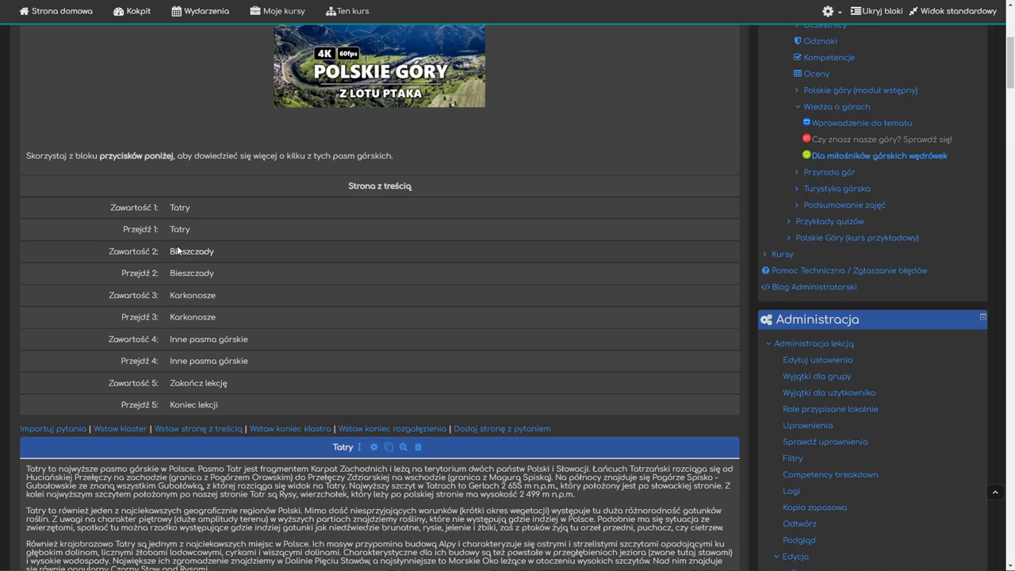
mouse_move(169, 229)
left_mouse_down()
mouse_move(199, 232)
mouse_move(193, 208)
left_mouse_up()
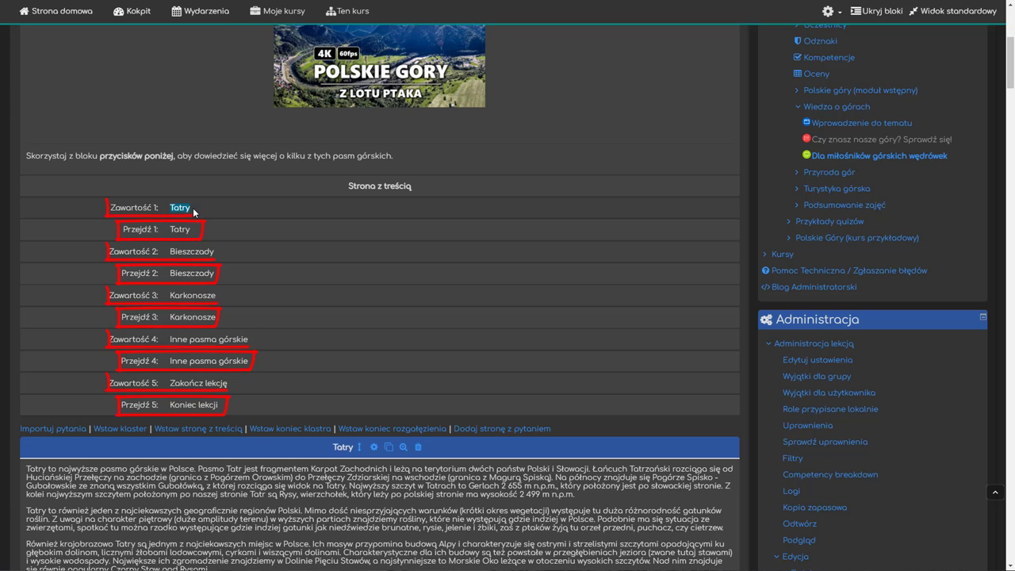
Examine how the Wróć and Dalej contents of the Tatry page pair with their jumps in the extended view.
scroll(194, 208, "down", 6)
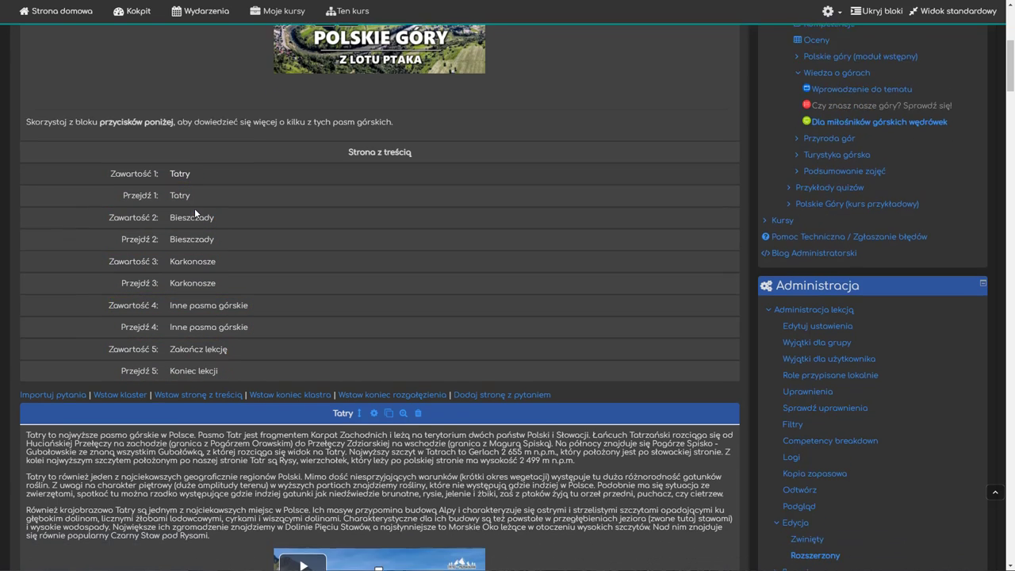
scroll(495, 210, "up", 2)
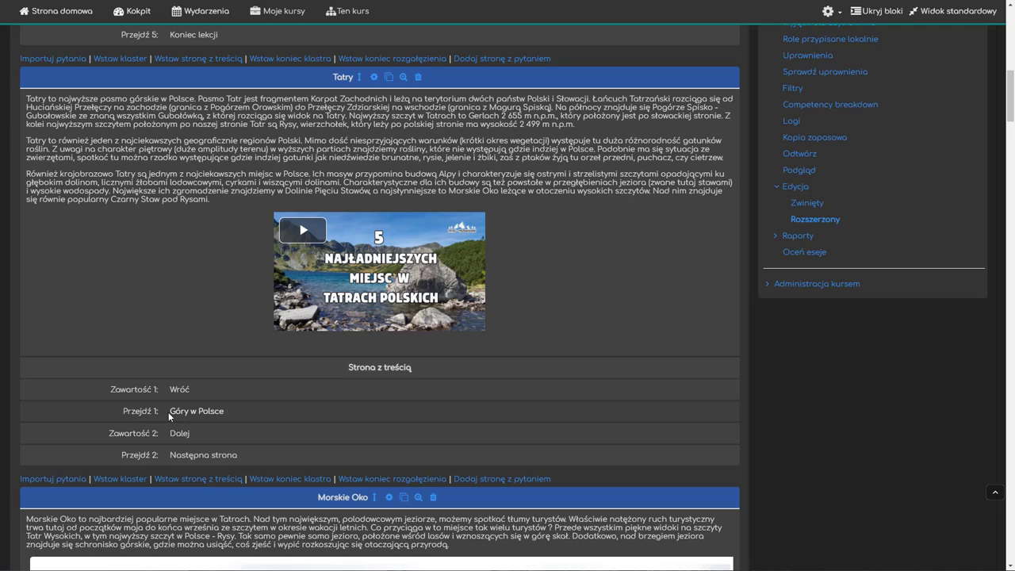
mouse_move(118, 401)
left_mouse_down()
mouse_move(228, 421)
mouse_move(119, 402)
left_mouse_up()
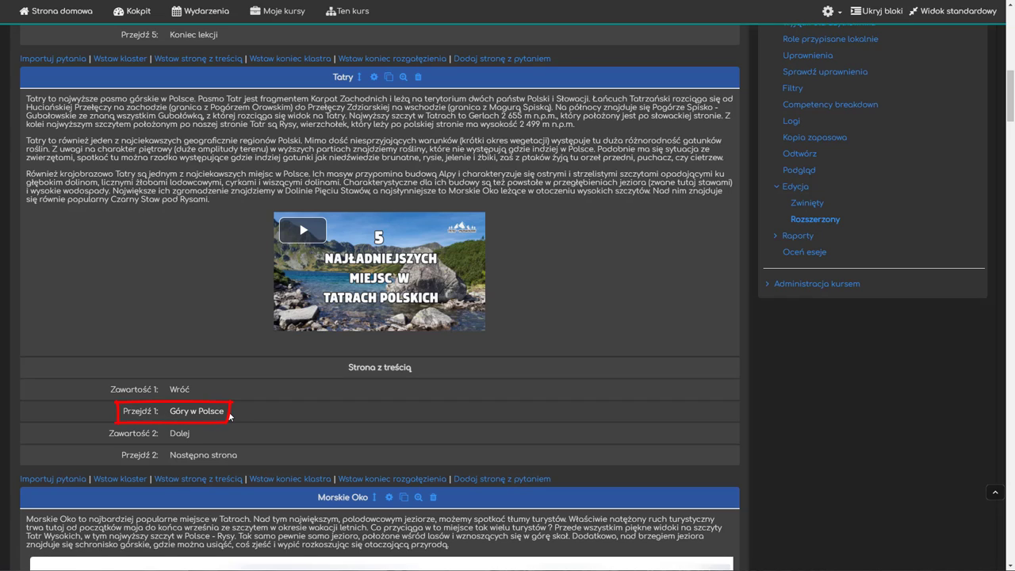
left_click_drag(320, 277, 210, 373)
left_click_drag(208, 309, 272, 372)
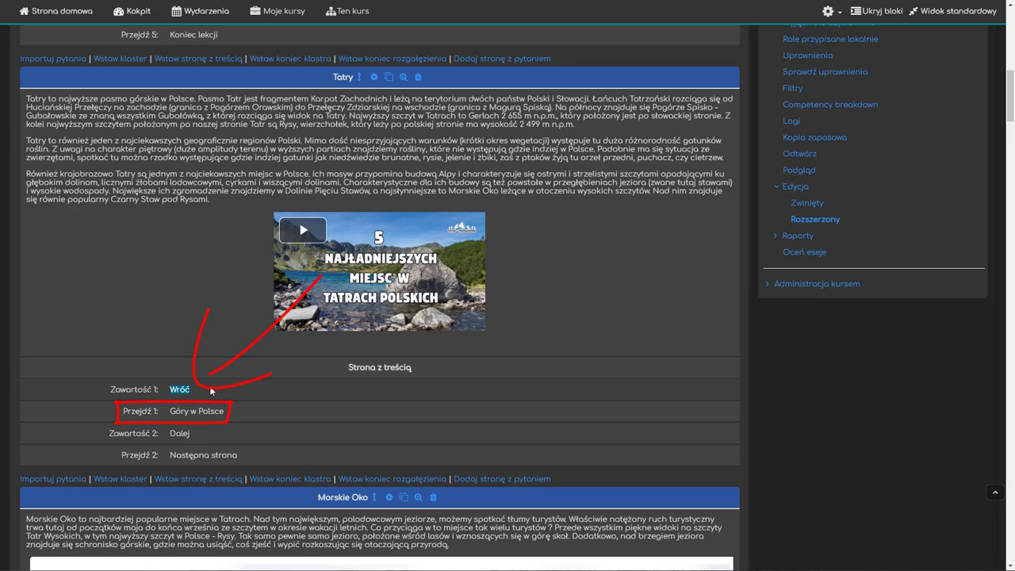
mouse_move(117, 446)
left_mouse_down()
mouse_move(209, 466)
mouse_move(244, 446)
left_mouse_up()
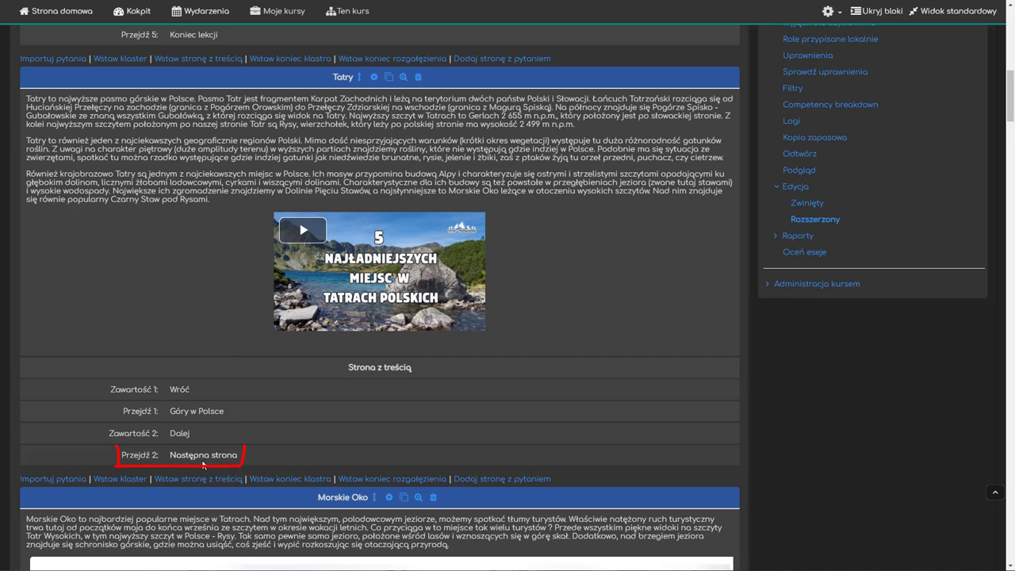
left_click_drag(318, 312, 216, 414)
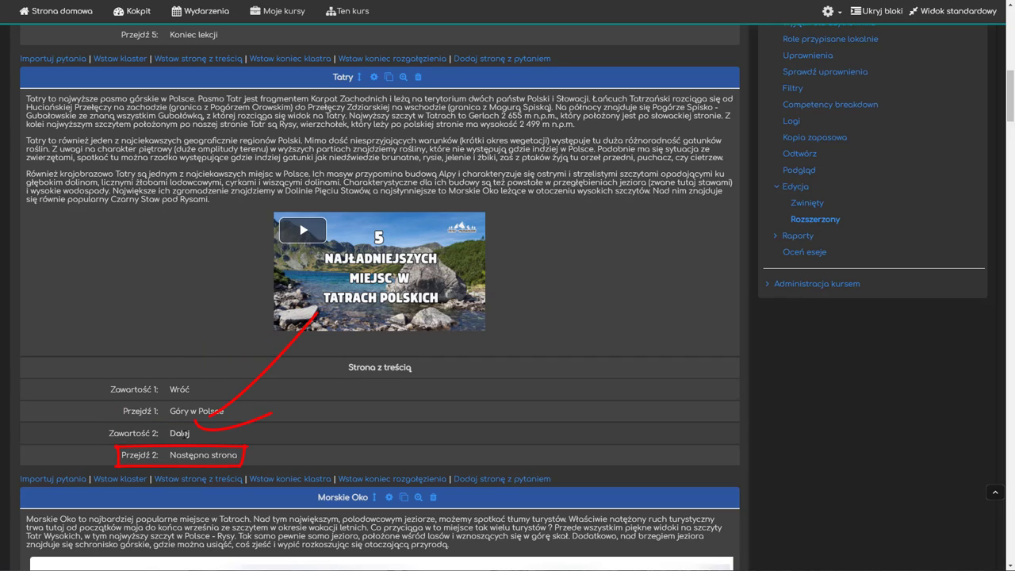
left_click_drag(206, 353, 272, 411)
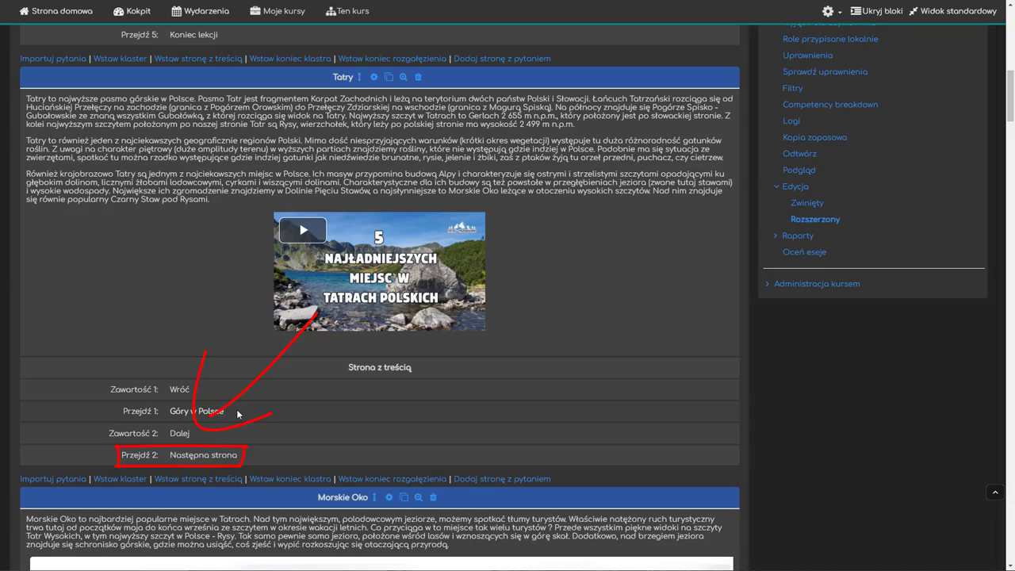